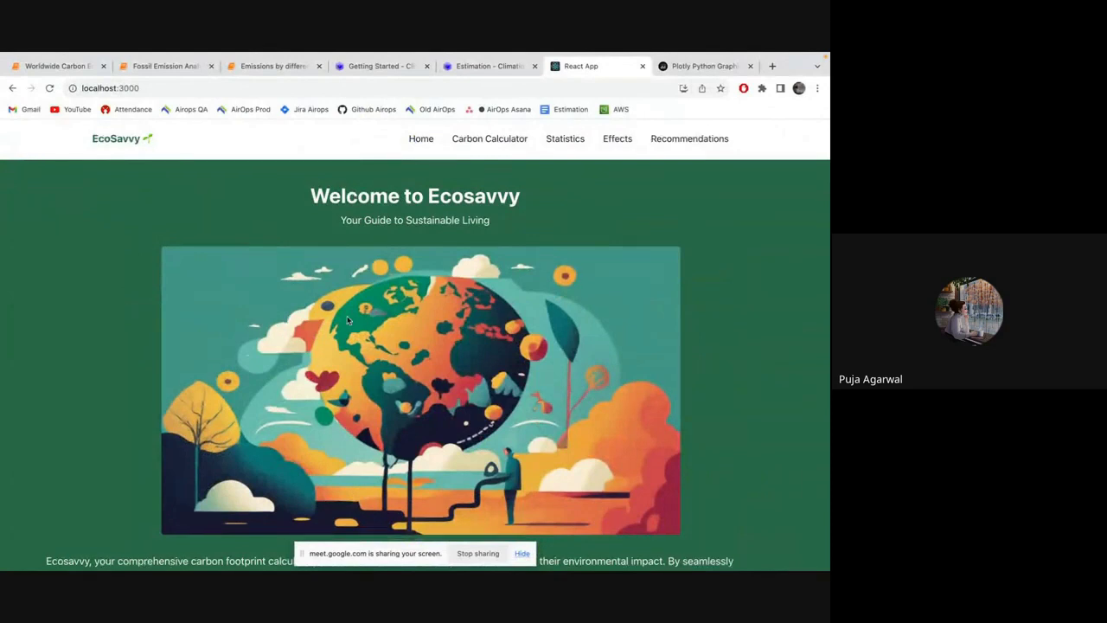
Examine the Climatiq API documentation, covering the Getting Started page and the Estimation model with its example response.
click(370, 67)
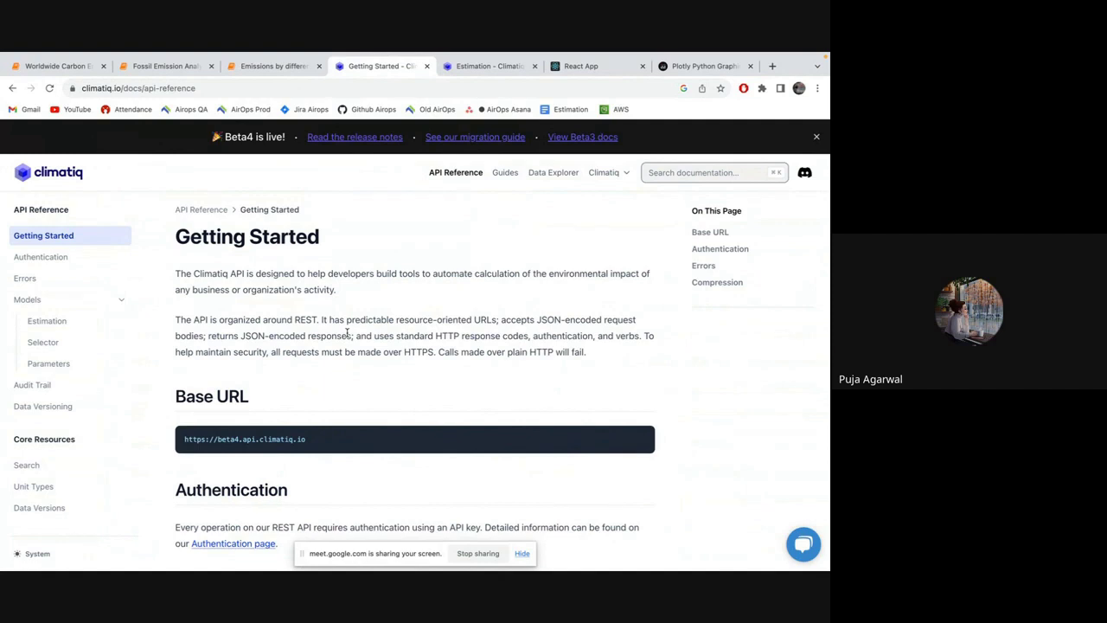
scroll(347, 332, down, 15)
scroll(347, 334, up, 15)
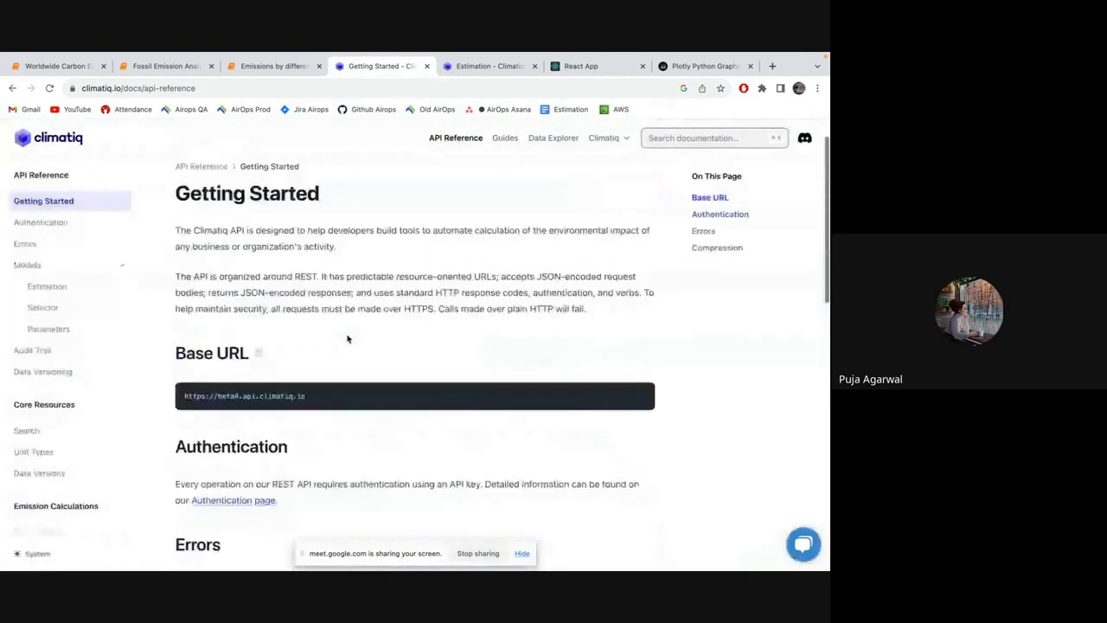
click(489, 68)
scroll(369, 401, up, 3)
scroll(368, 400, down, 3)
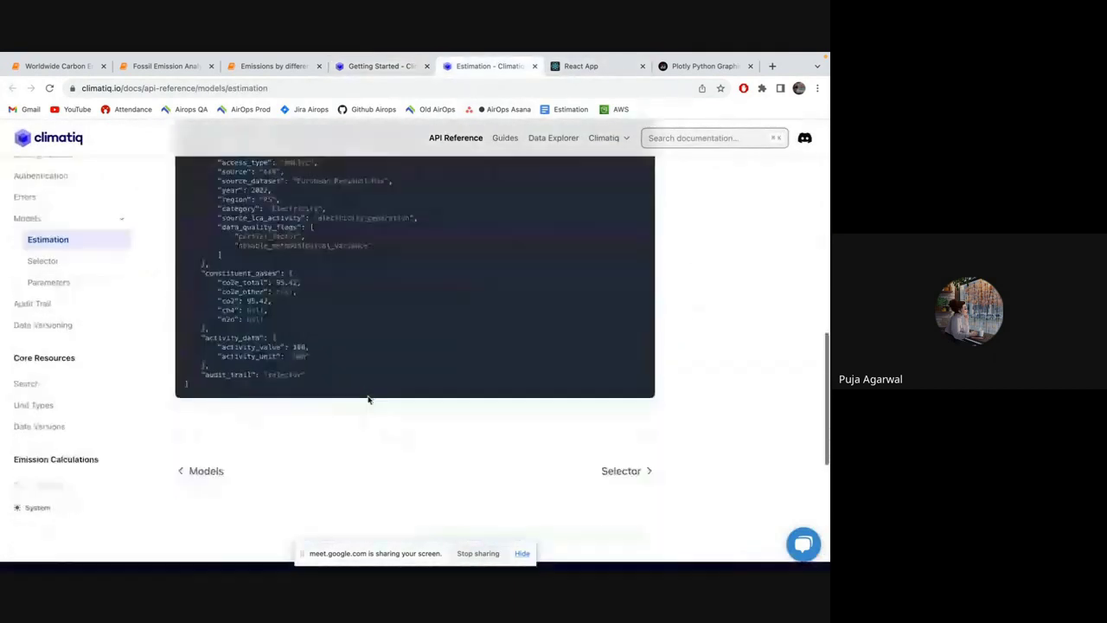
scroll(368, 400, up, 8)
scroll(368, 400, up, 3)
scroll(403, 423, down, 10)
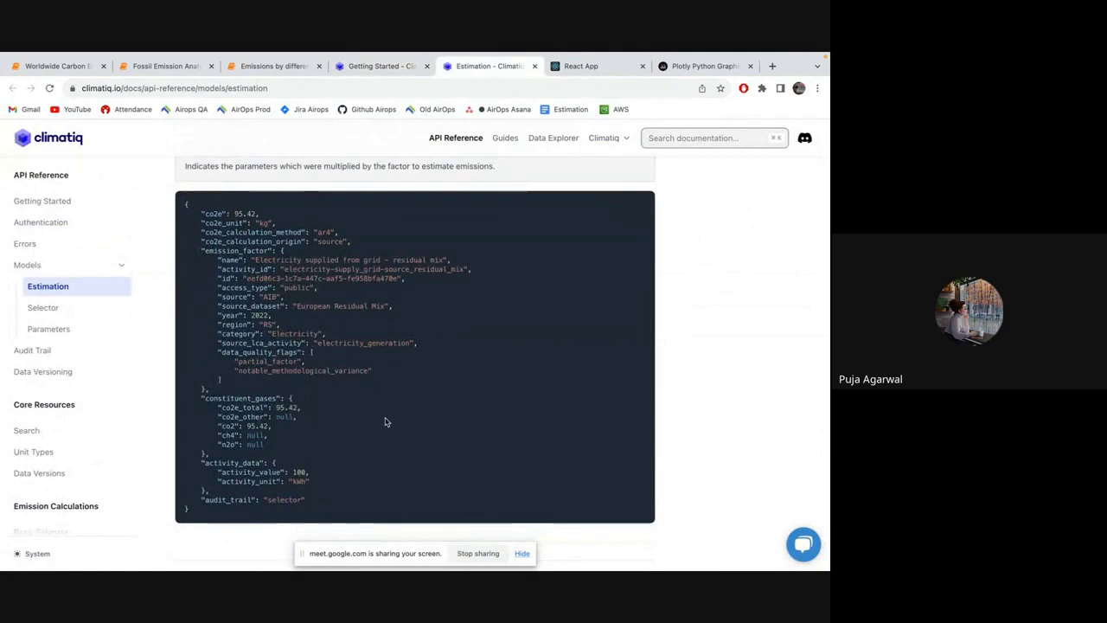
Return to the EcoSavvy site and review the home page's introduction and carbon footprint explanation.
click(606, 66)
scroll(442, 403, down, 2)
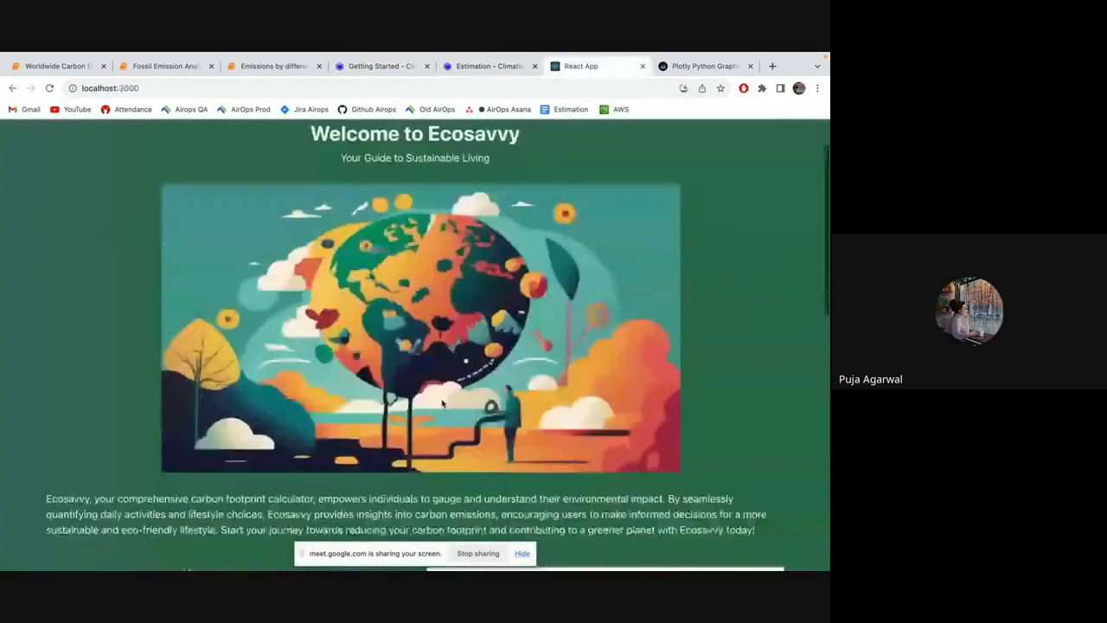
scroll(442, 404, down, 8)
scroll(441, 399, up, 4)
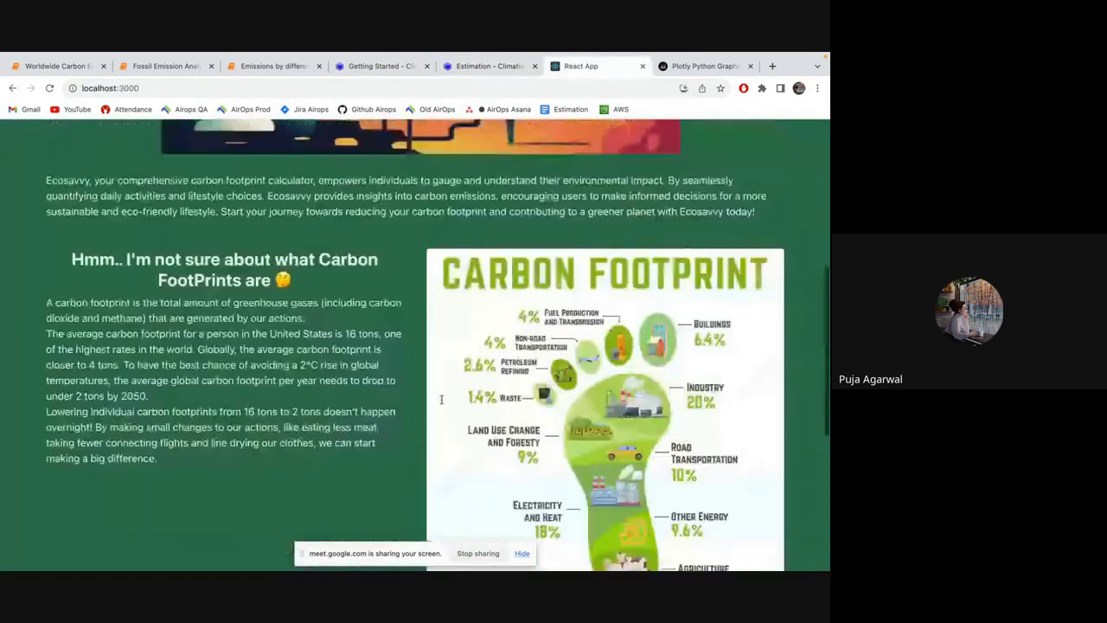
scroll(441, 399, up, 6)
Open the Carbon Calculator and set 3 family members and an electricity bill of 5 USD.
click(490, 140)
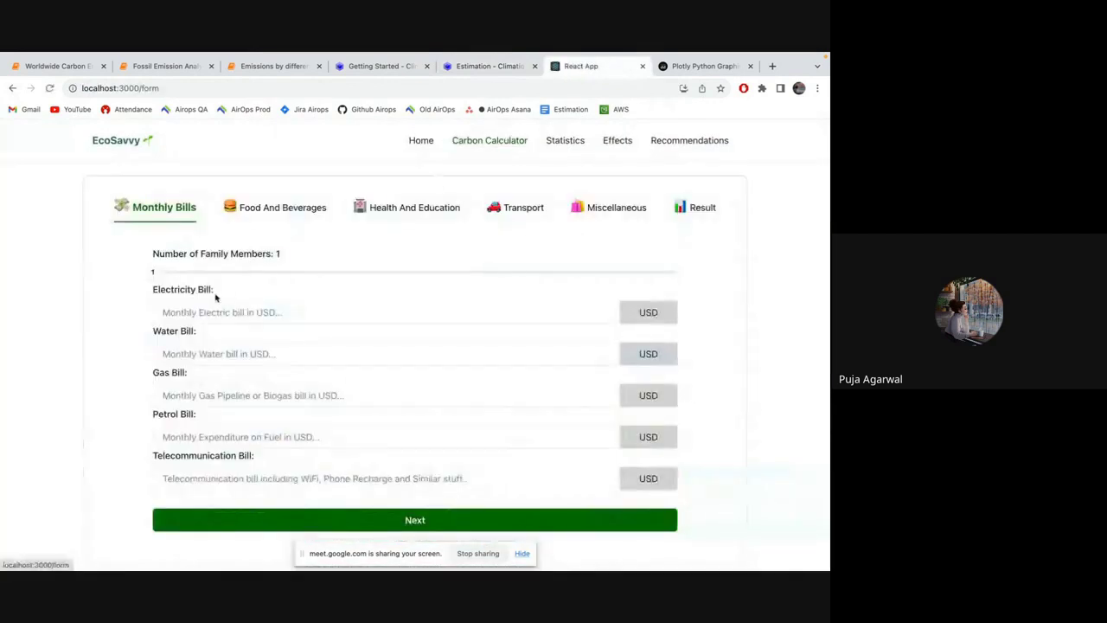
drag(155, 272, 254, 275)
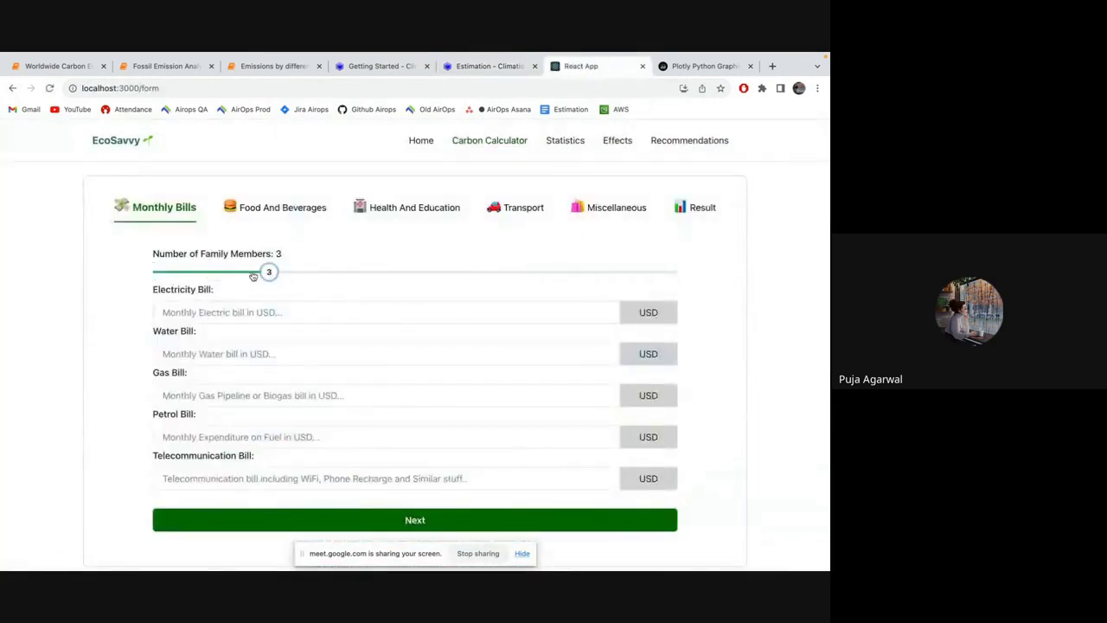
click(220, 312)
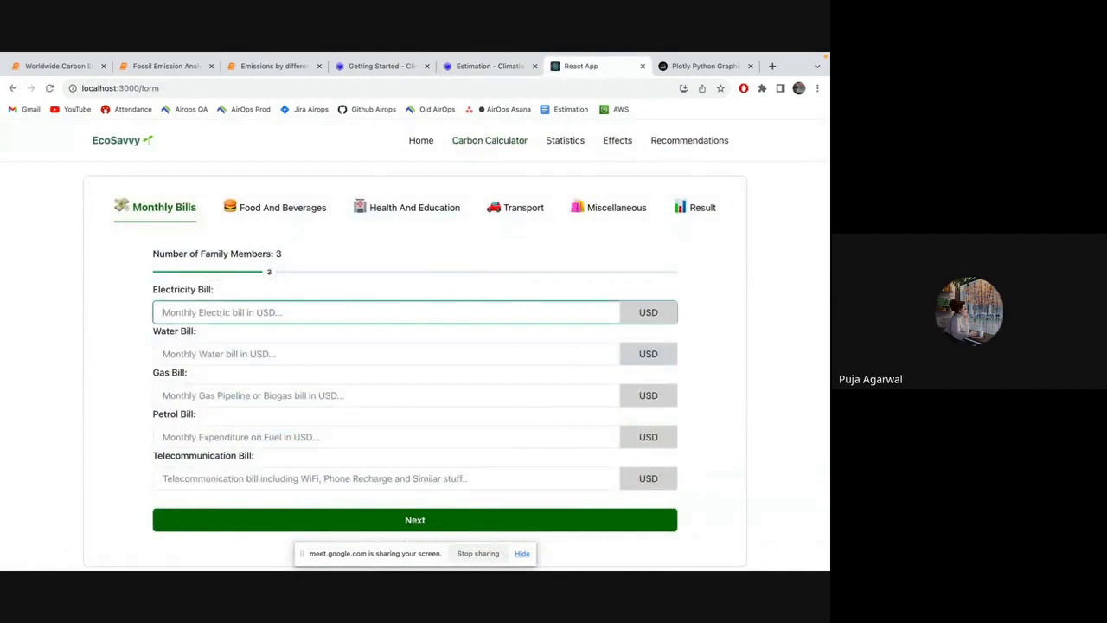
text(10)
key(BackSpace)
key(BackSpace)
text(1)
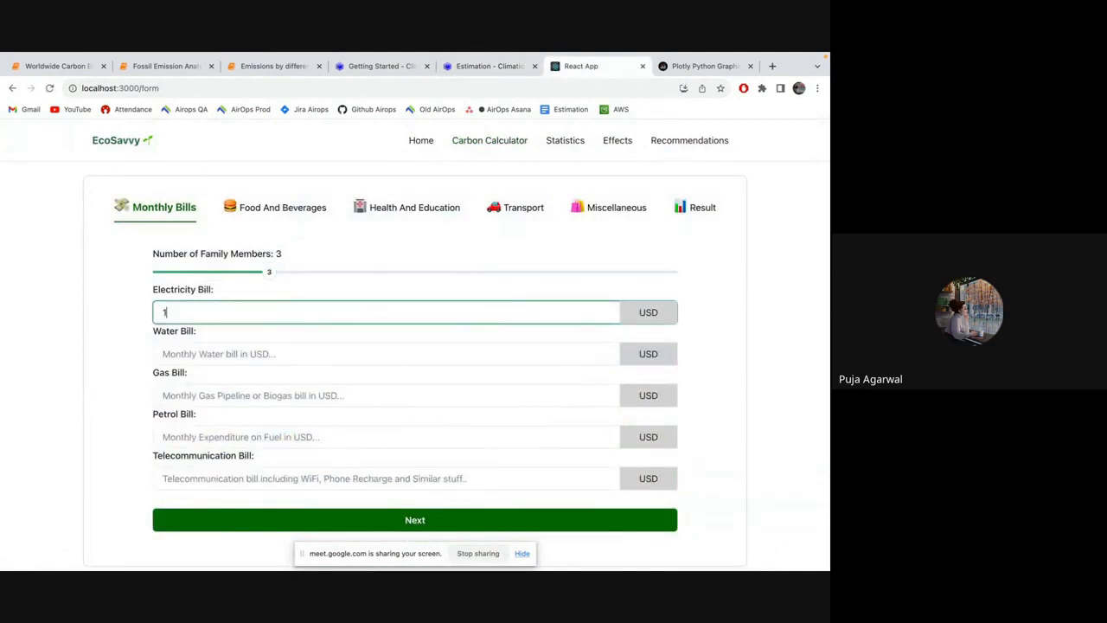
key(BackSpace)
key(BackSpace)
text(5)
Enter a water bill of 5 USD, a gas bill of 5 USD and a petrol bill of 10 USD.
click(354, 349)
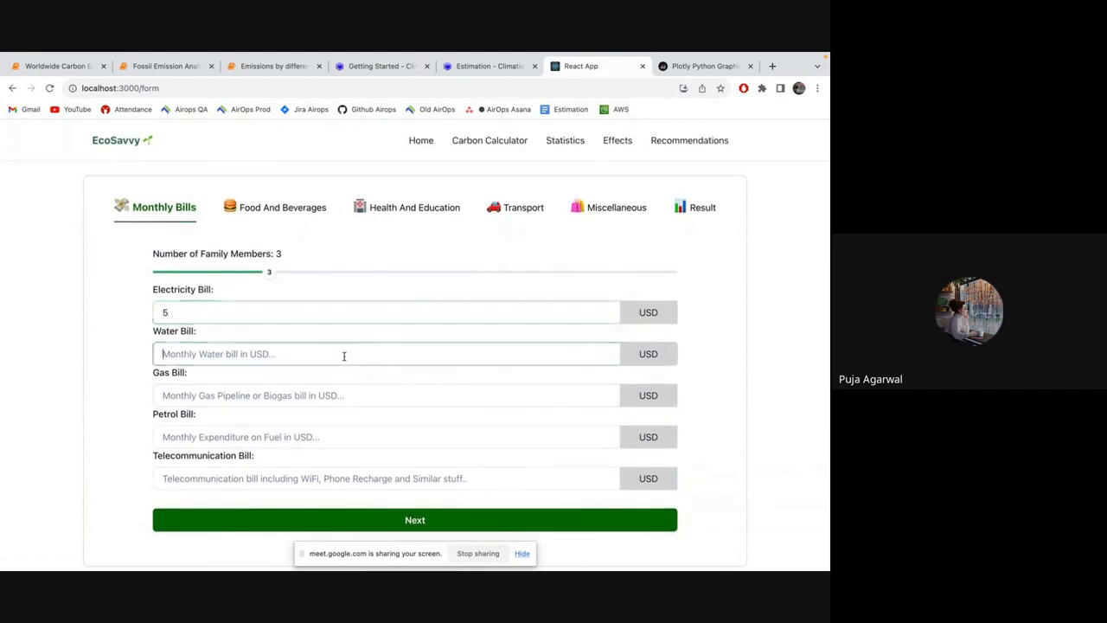
text(5)
click(310, 391)
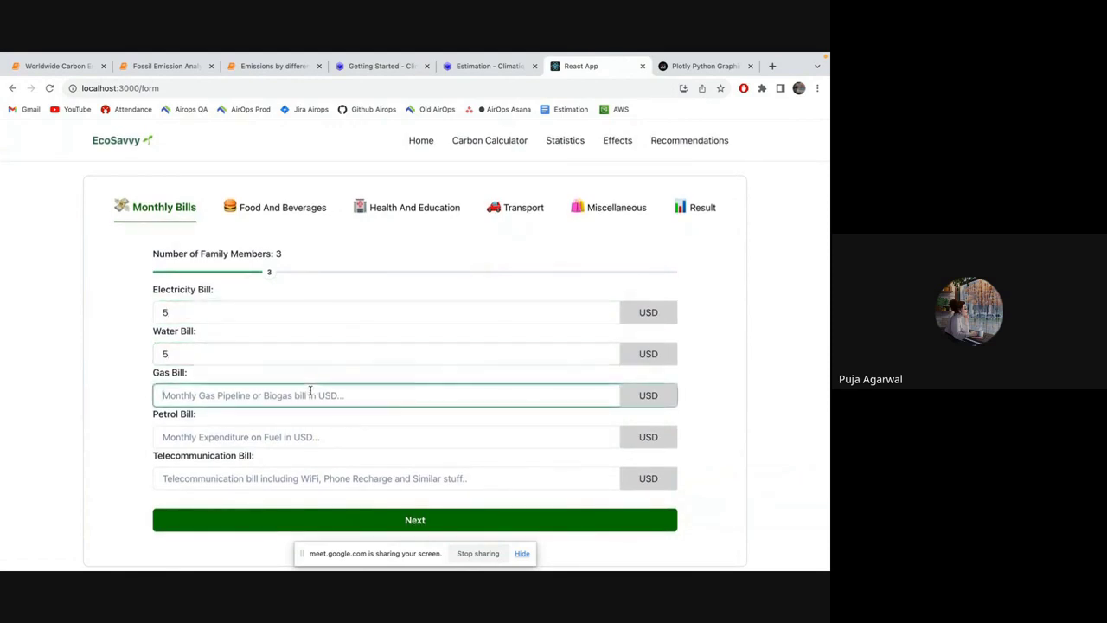
text(5)
click(298, 433)
text(1)
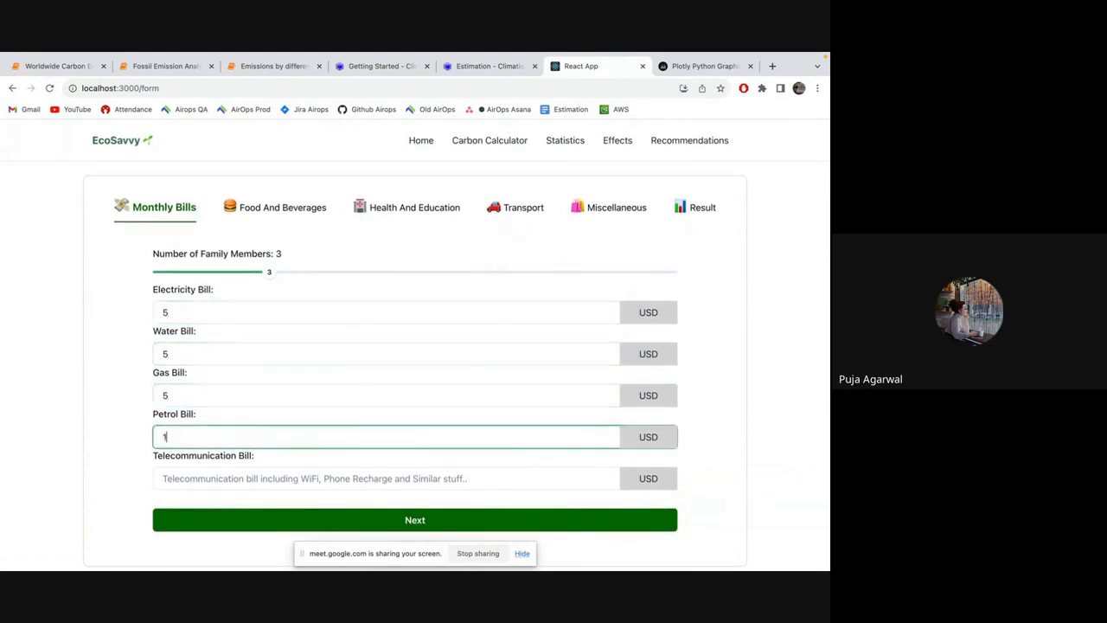
text(0)
Enter a telecommunication bill of 18 USD and proceed to the Food And Beverages section.
click(280, 474)
text(10)
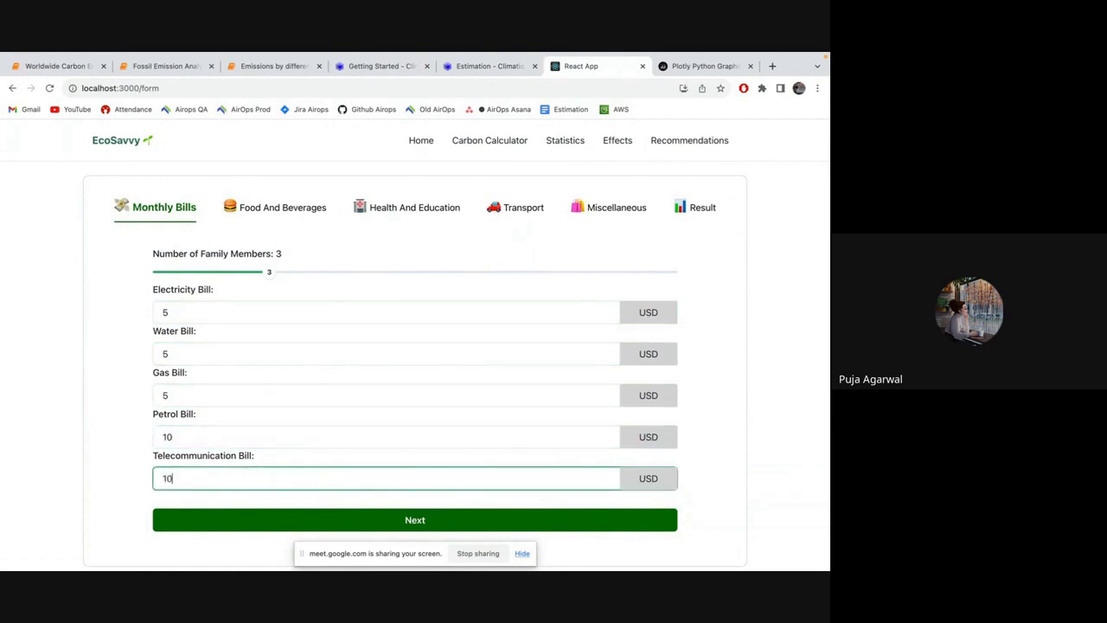
key(BackSpace)
text(8)
click(302, 513)
Enter dairy consumption of 60 litres and meat/non-veg consumption of 0 kg.
click(241, 272)
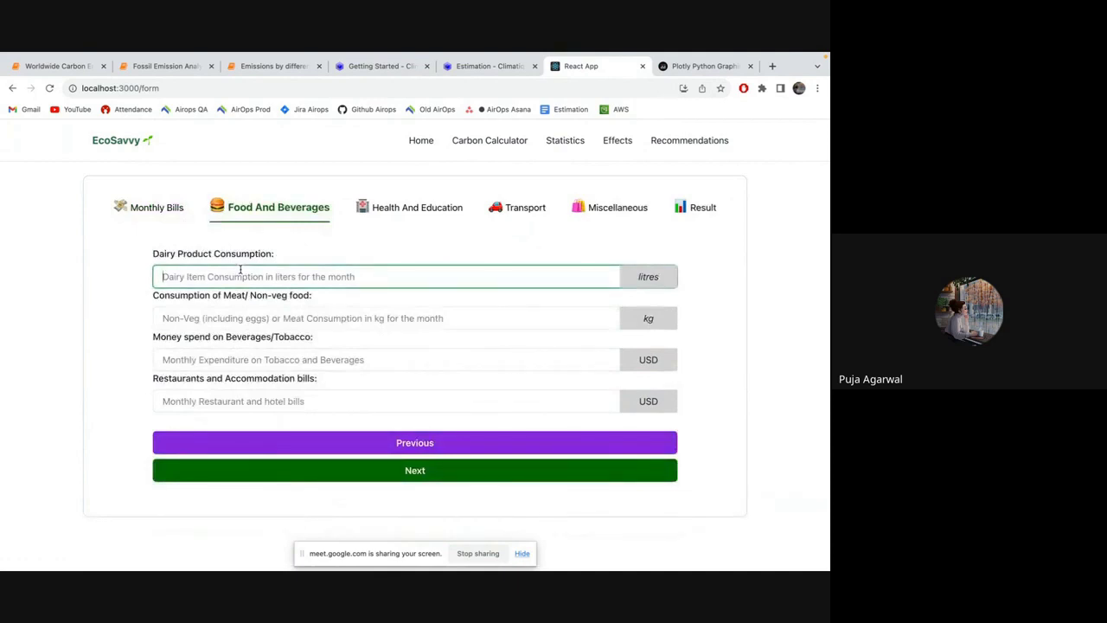
text(60)
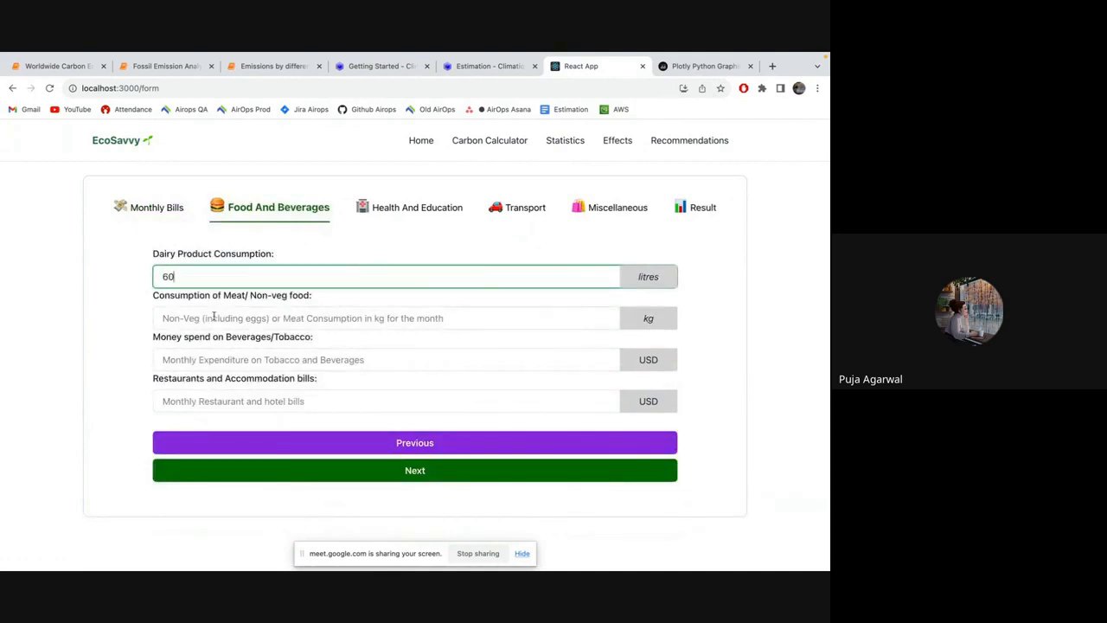
click(132, 338)
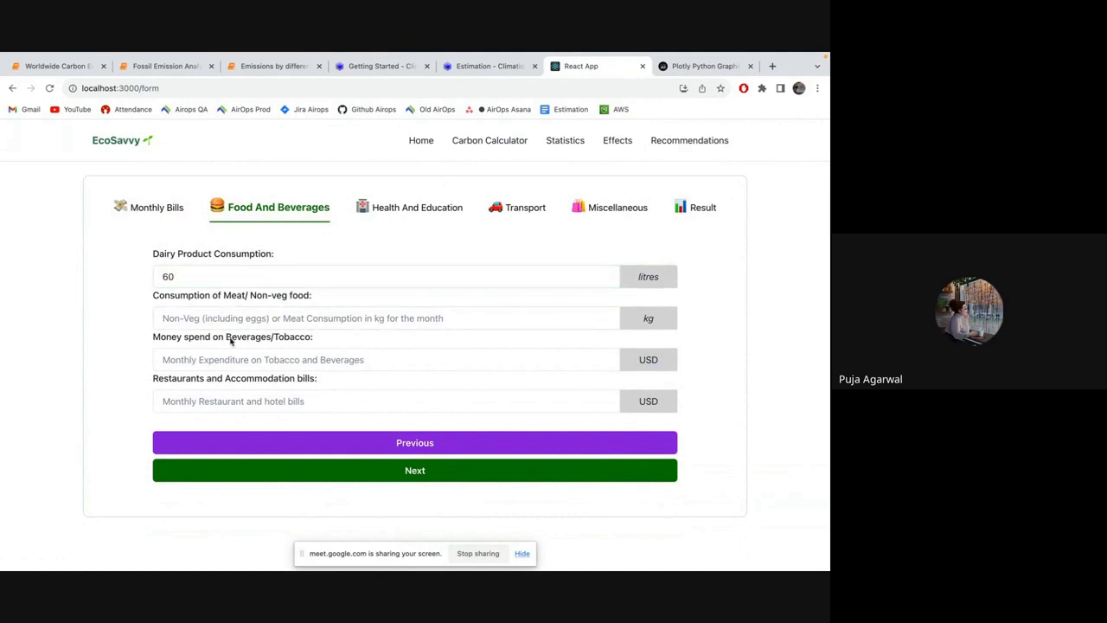
click(213, 320)
text(0)
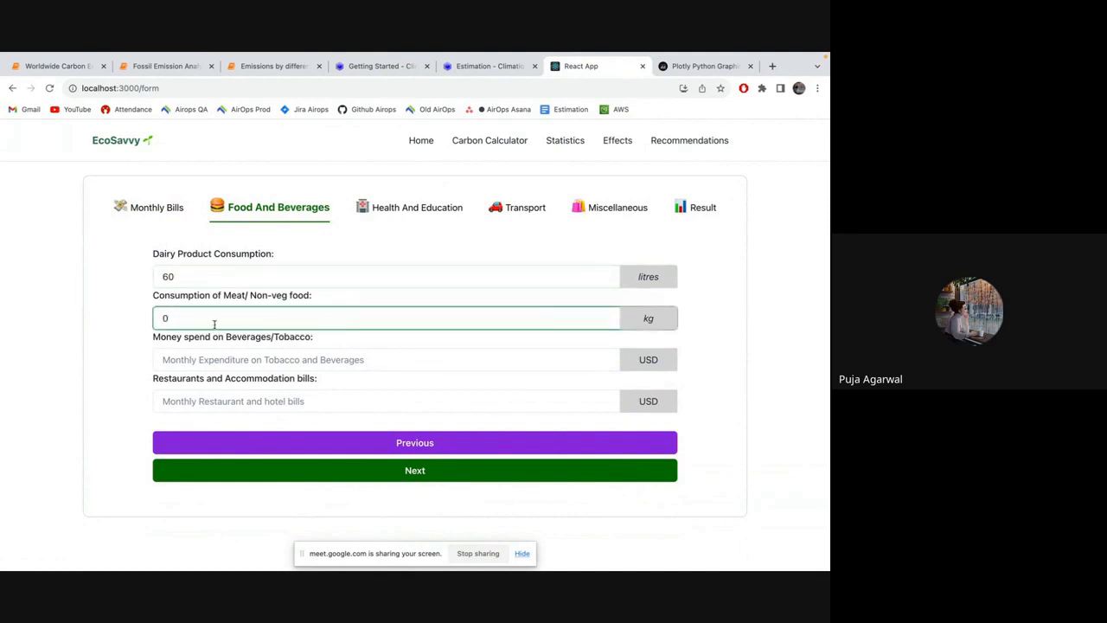
Enter 5 USD for beverages/tobacco and 10 USD for restaurants and accommodation, and proceed to Health And Education.
click(198, 360)
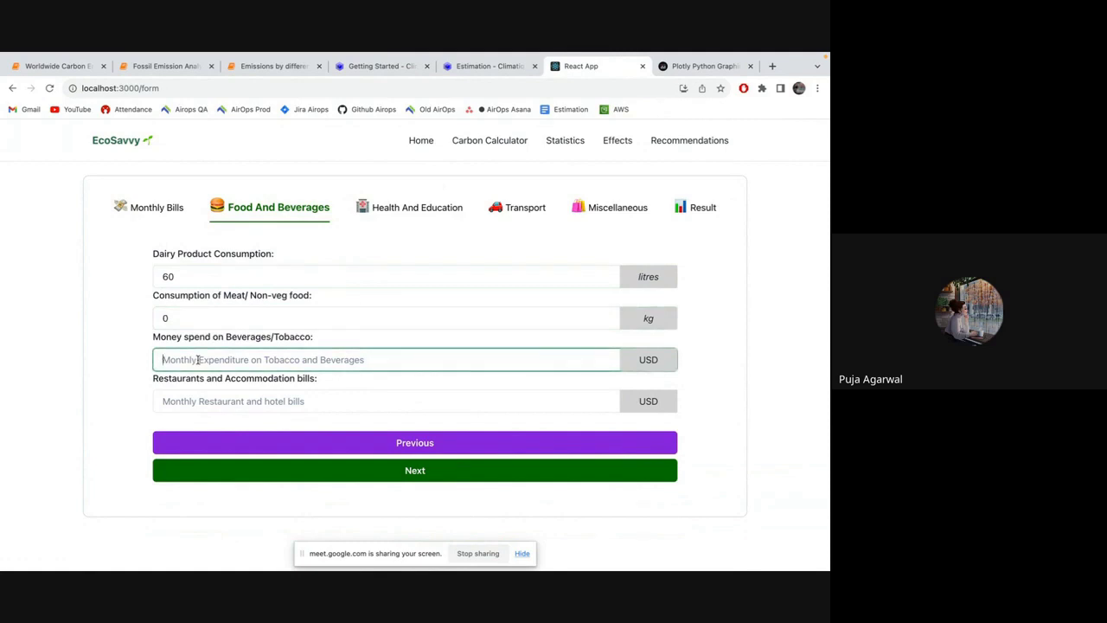
text(5)
click(185, 405)
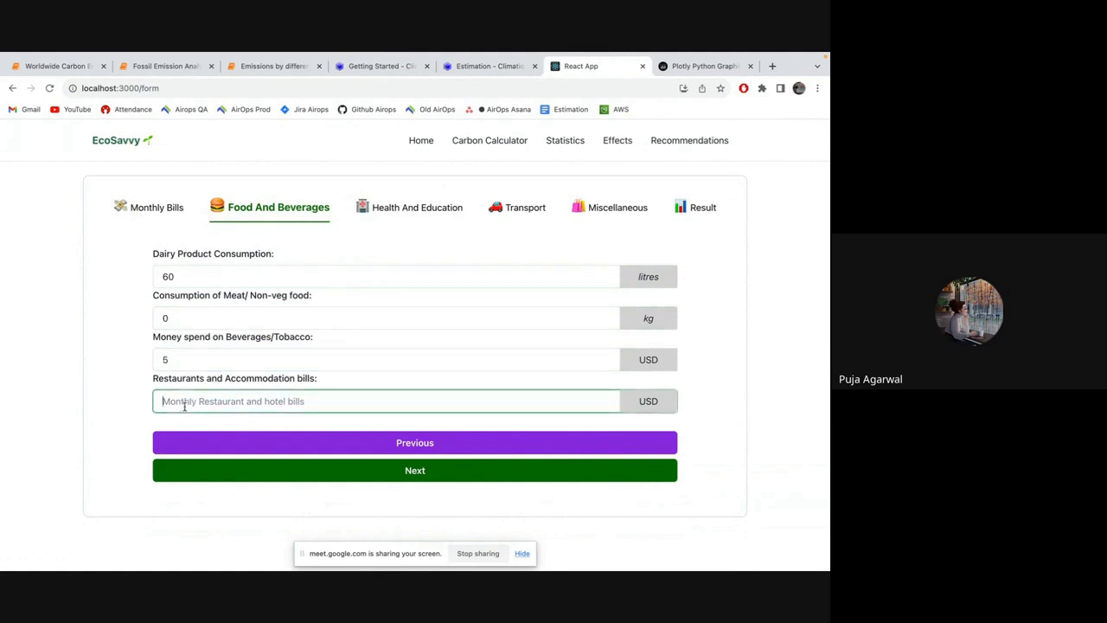
text(10)
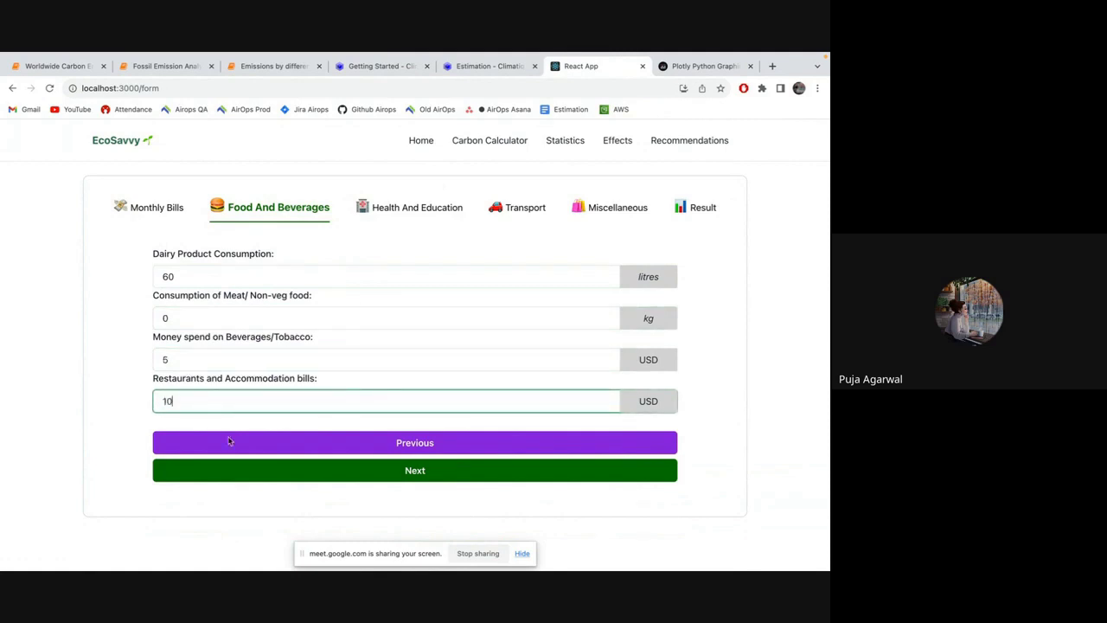
click(290, 474)
Enter 10 USD each for pharmacy, children's education and cosmetics/personal care, and proceed to the Transport section.
click(257, 274)
text(10)
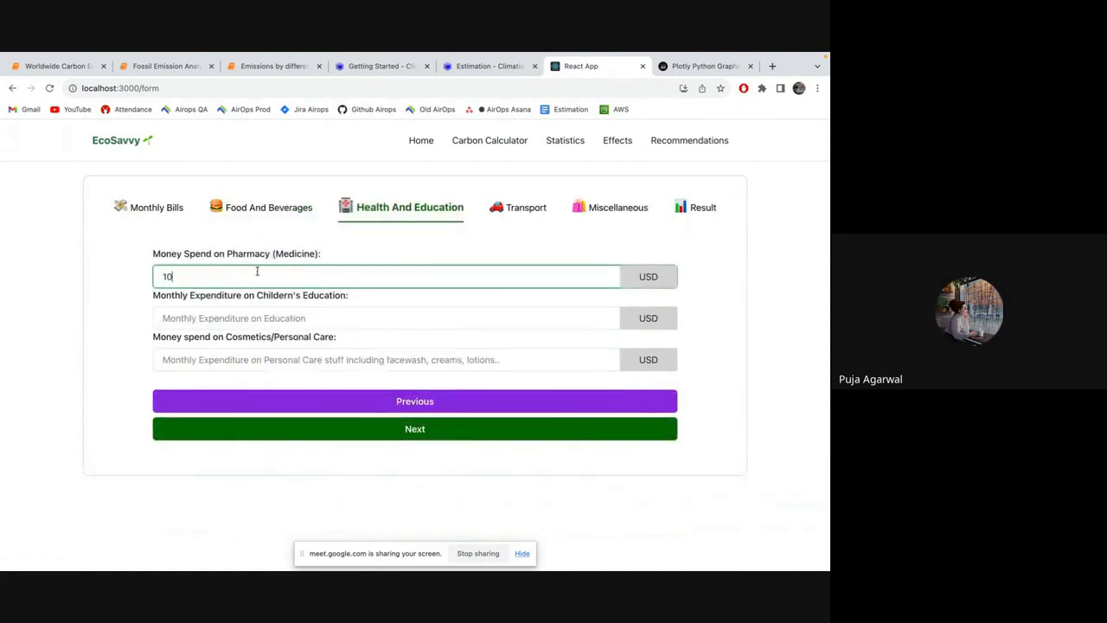
click(269, 313)
text(10)
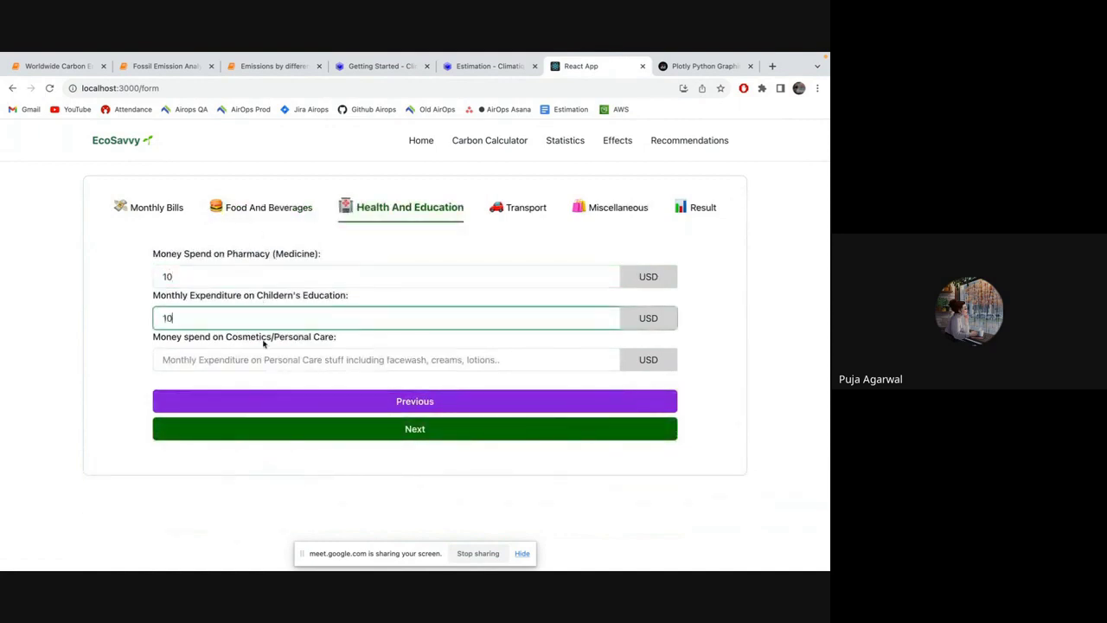
click(259, 358)
text(10)
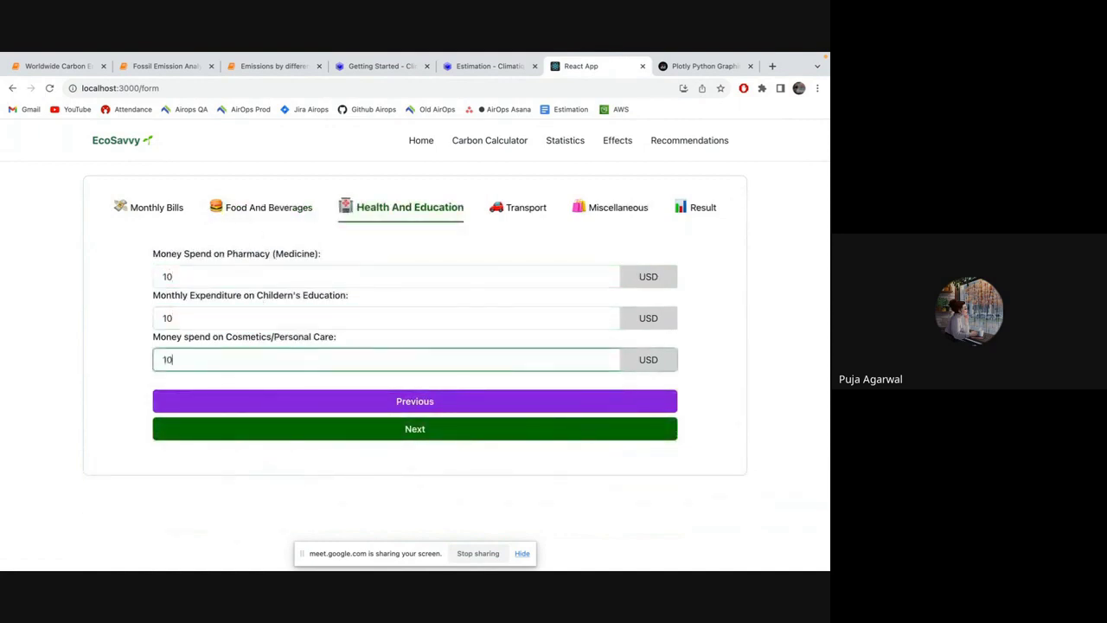
click(360, 437)
Set the train journey mode to Alone with a distance of 60 kilometers.
click(323, 279)
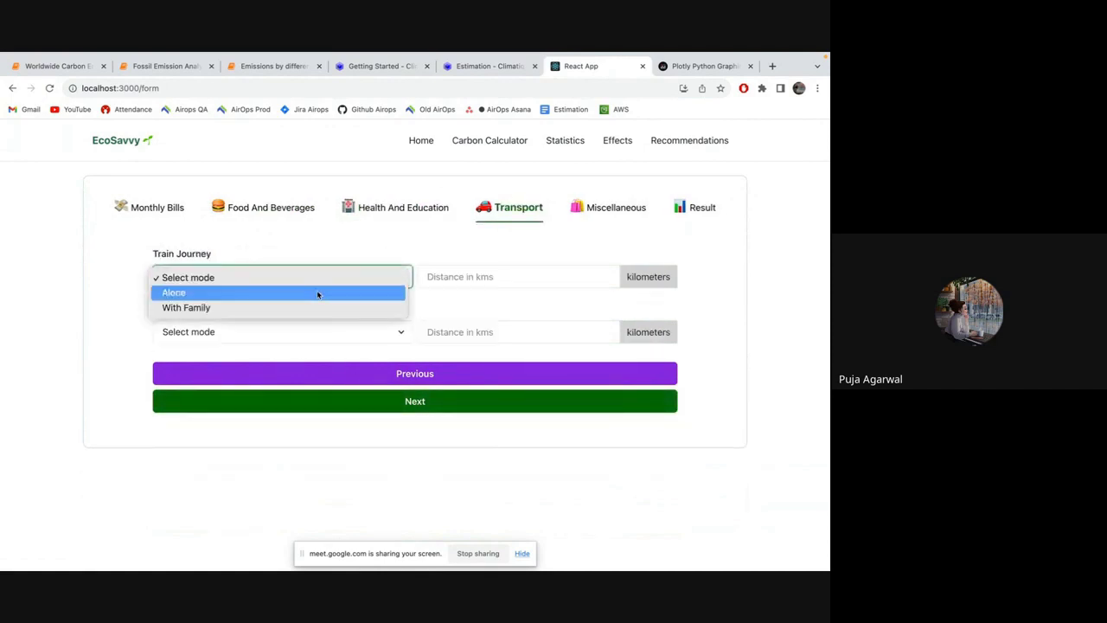
click(317, 294)
click(450, 277)
text(1)
key(BackSpace)
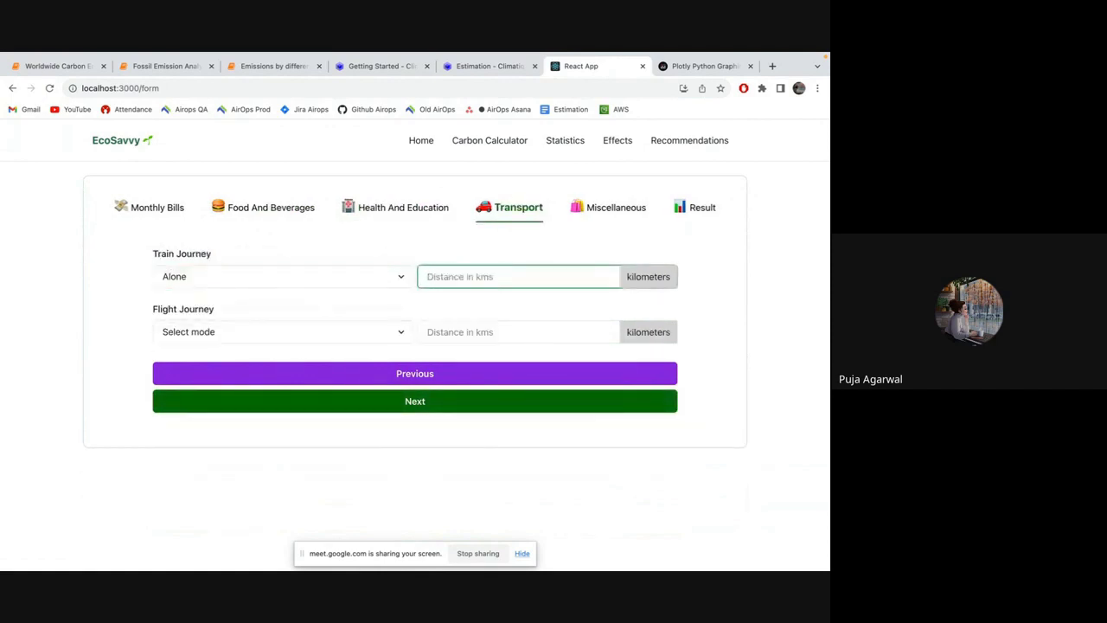
text(60)
Set the flight journey to With Family with a distance of 1000 kilometers and proceed to the Miscellaneous section.
click(351, 327)
click(341, 361)
click(457, 335)
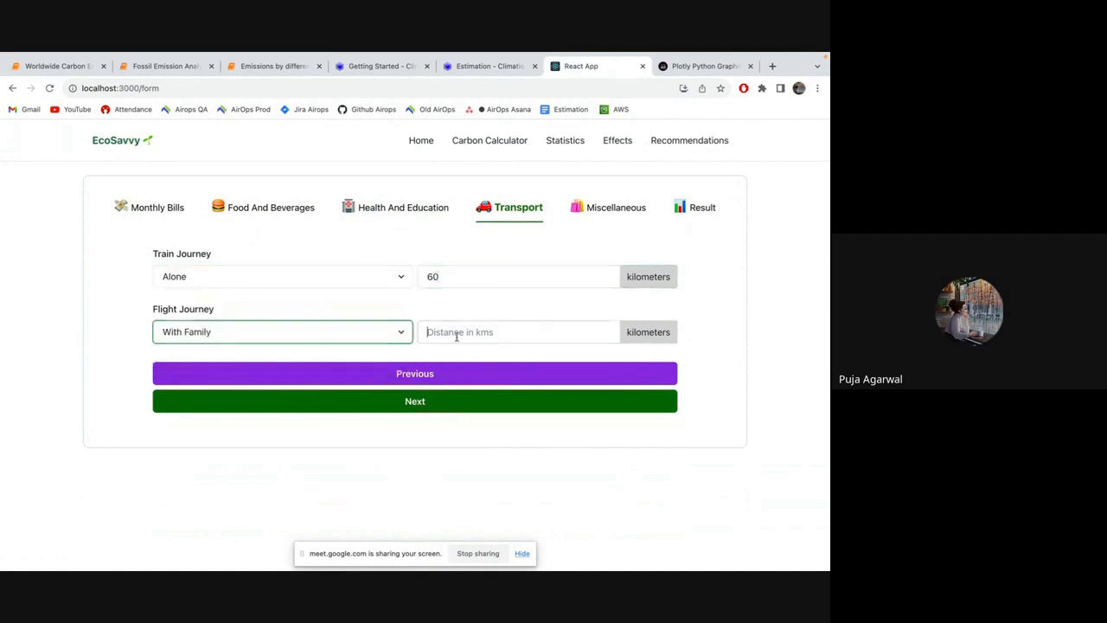
text(1000)
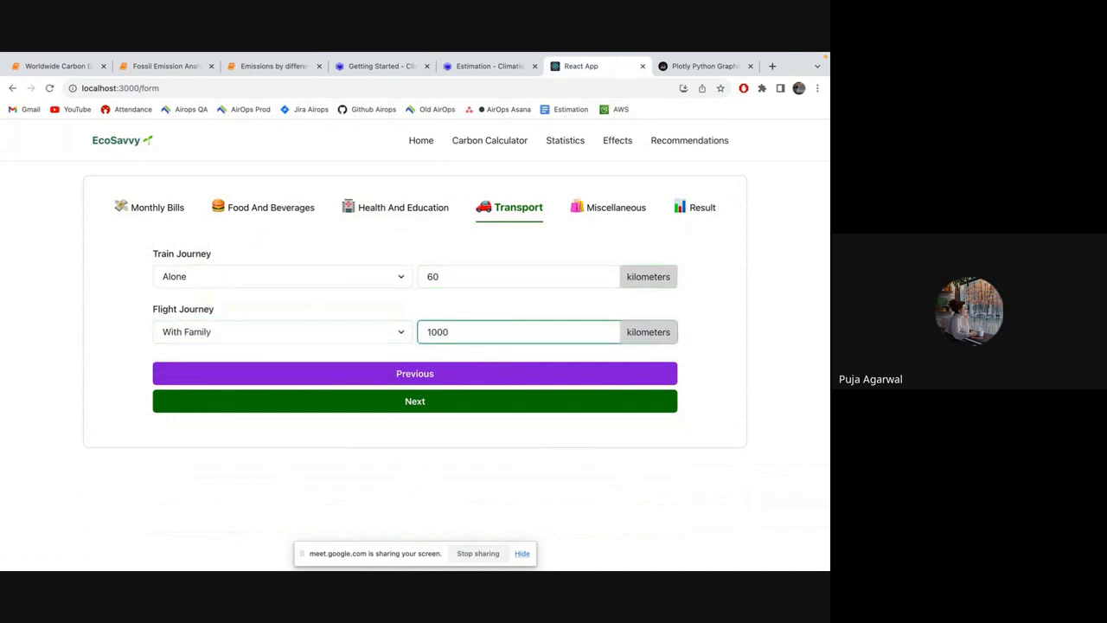
click(458, 406)
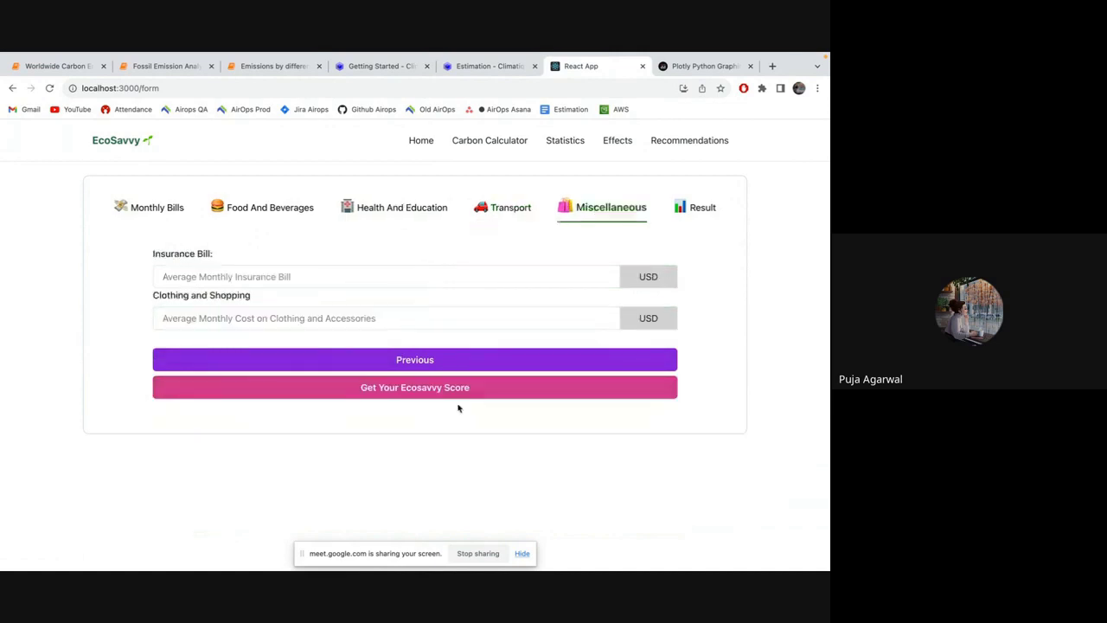
Enter an insurance bill of 10 USD and 5 USD for clothing and shopping, and request the Ecosavvy score.
click(330, 275)
text(10)
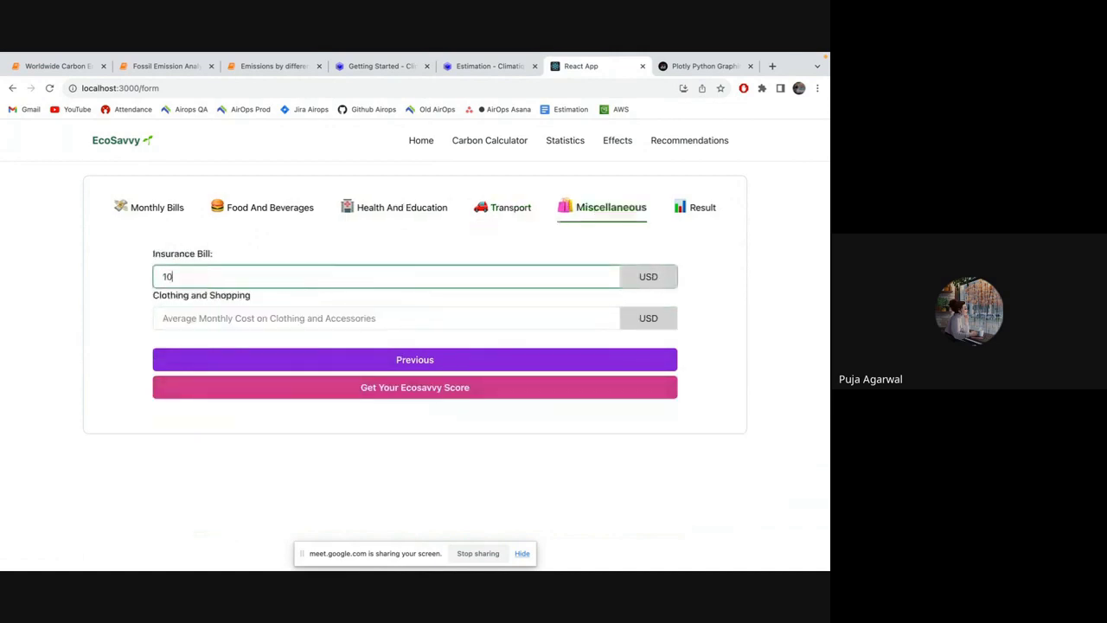
click(258, 319)
text(5)
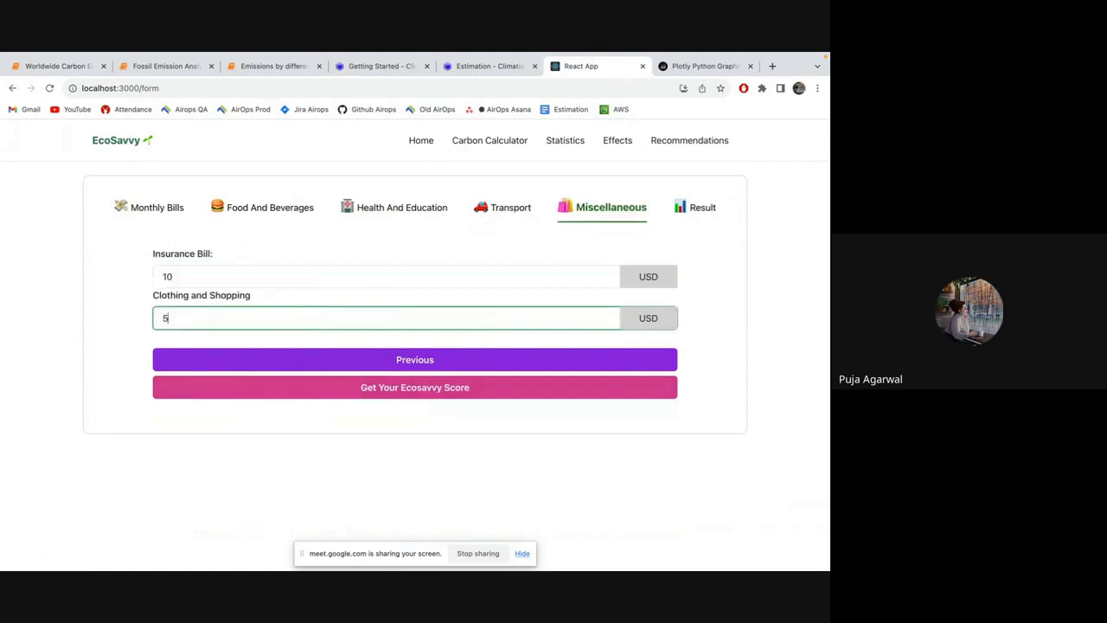
click(338, 389)
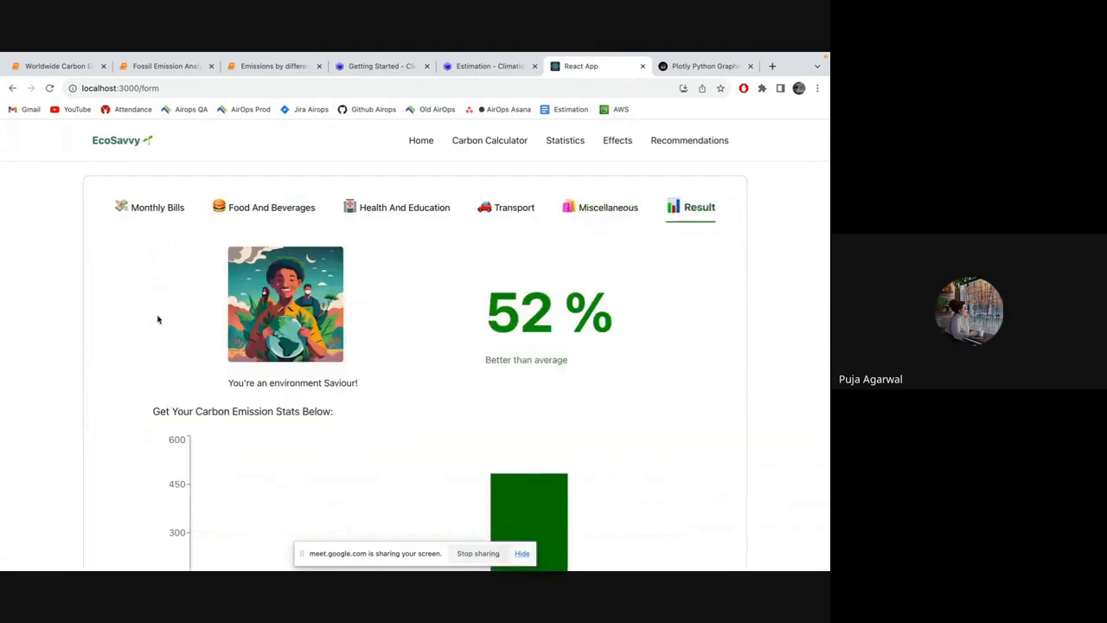
Examine the Ecosavvy score and the carbon emission chart by category on the result page.
scroll(157, 319, down, 1)
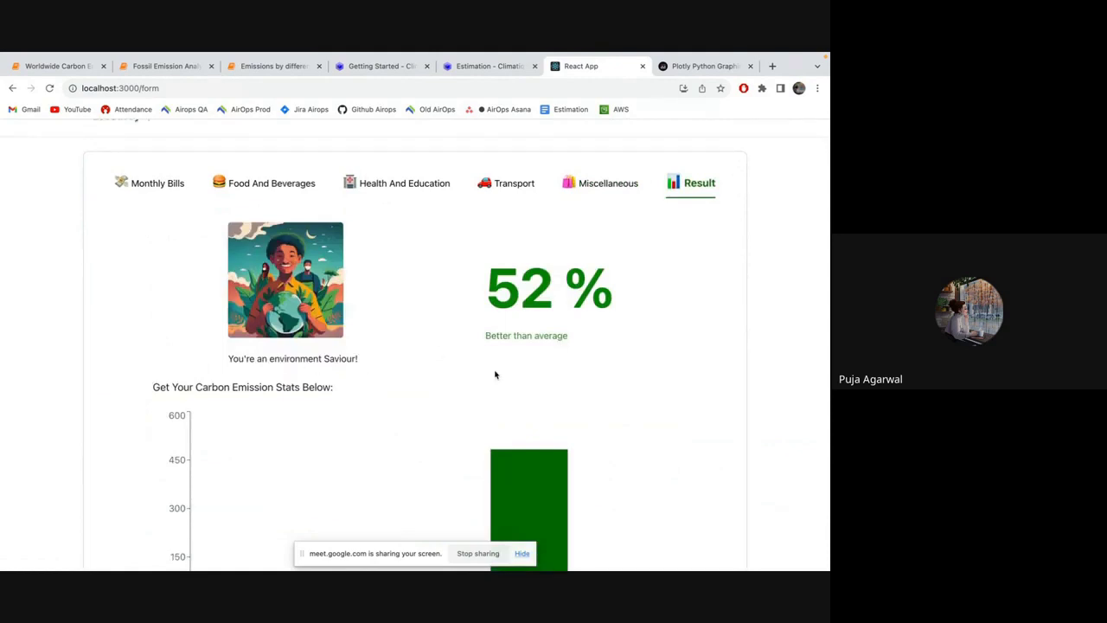
scroll(614, 405, down, 3)
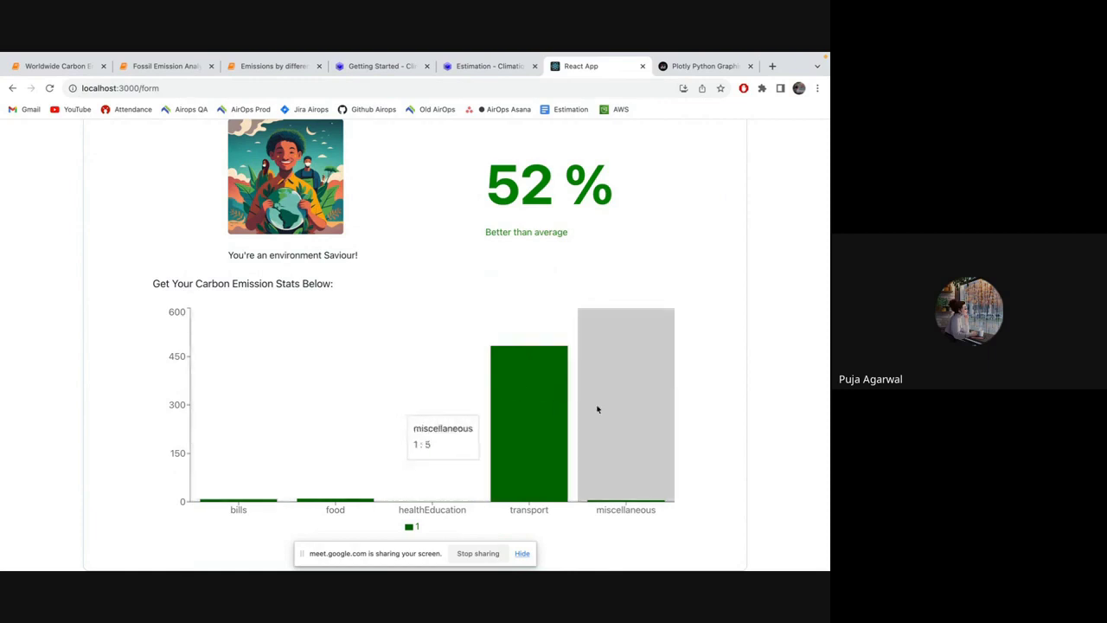
scroll(493, 364, up, 3)
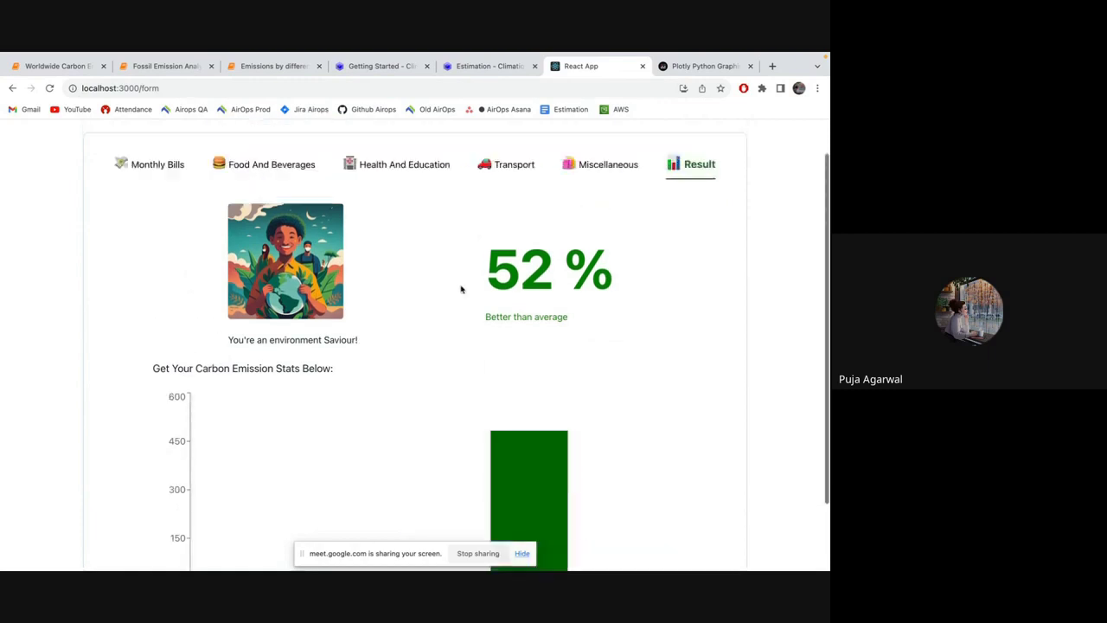
Open the Statistics page and highlight the United States figure in the first of the worldwide statistics.
drag(501, 317, 482, 360)
click(470, 313)
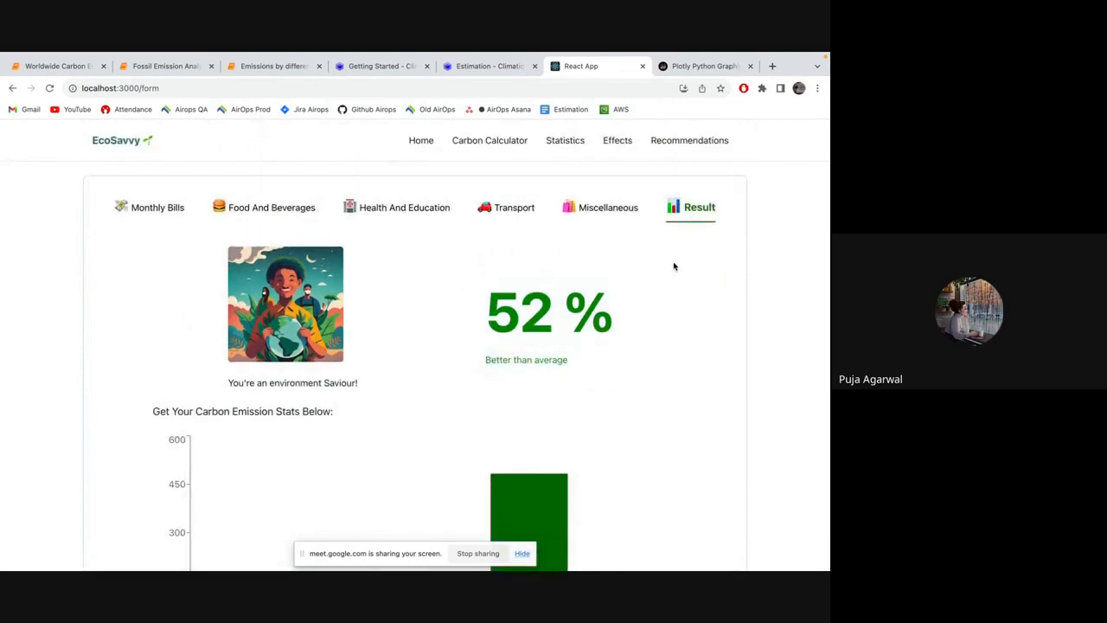
click(567, 141)
scroll(325, 392, down, 1)
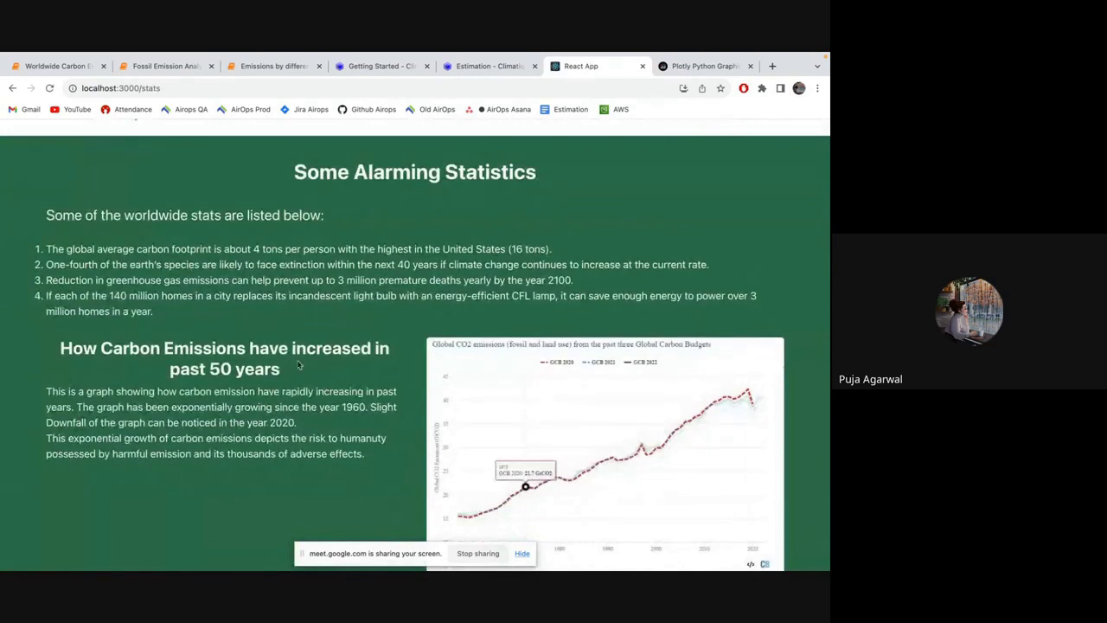
drag(249, 245, 576, 250)
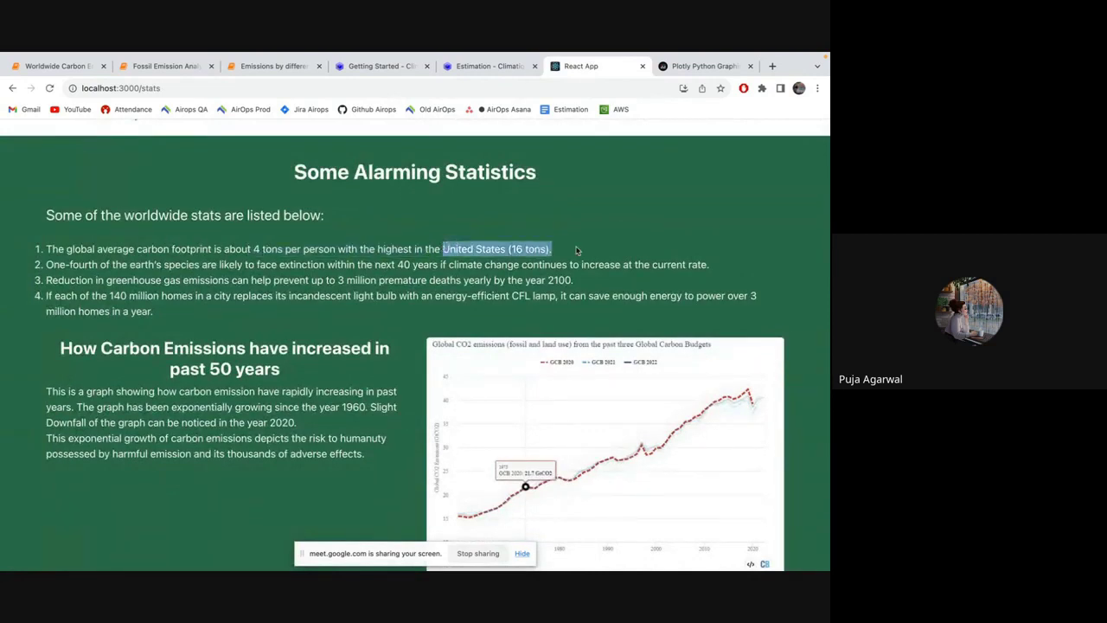
scroll(403, 322, up, 1)
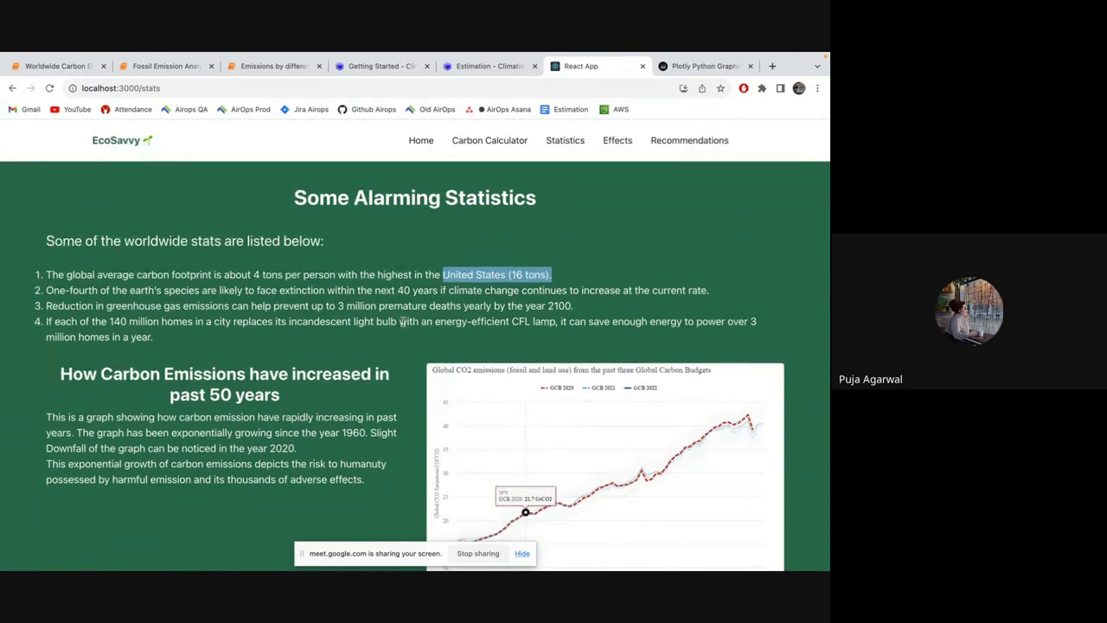
Look through the Statistics page's charts on the 50-year trend, country-wise emissions, the 2020 reduction and daily emissions.
scroll(323, 363, down, 5)
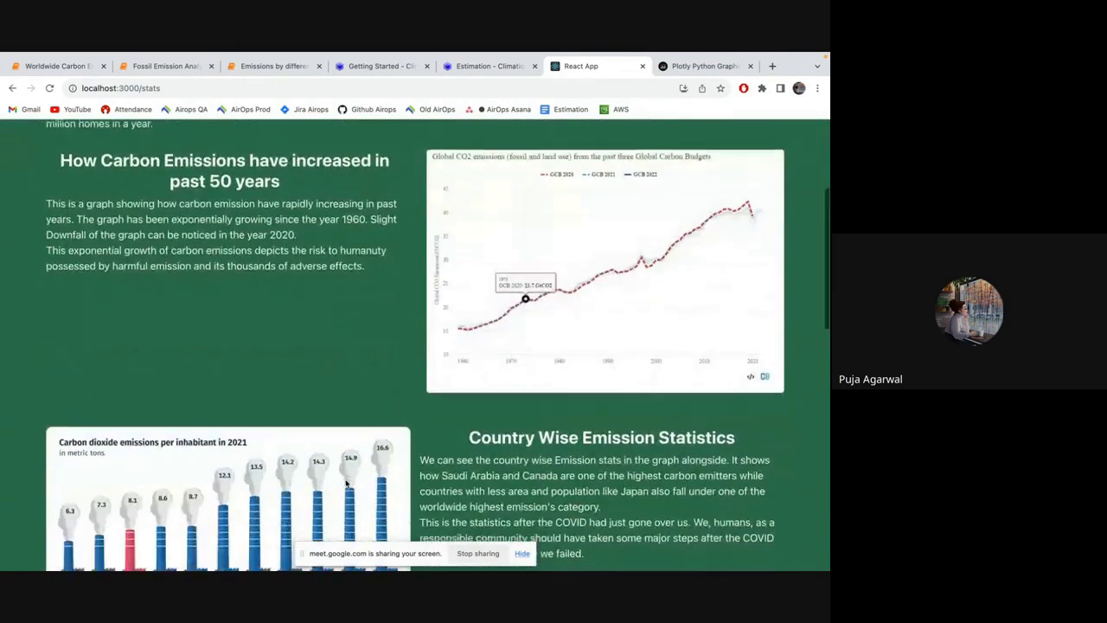
scroll(346, 482, down, 4)
scroll(346, 480, down, 14)
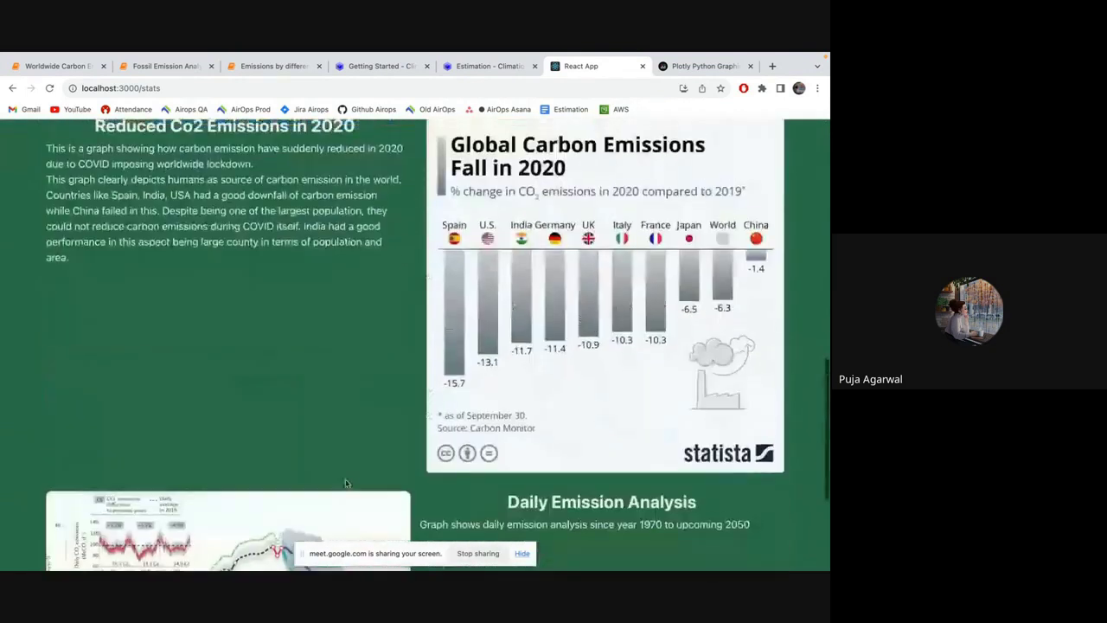
scroll(349, 458, up, 20)
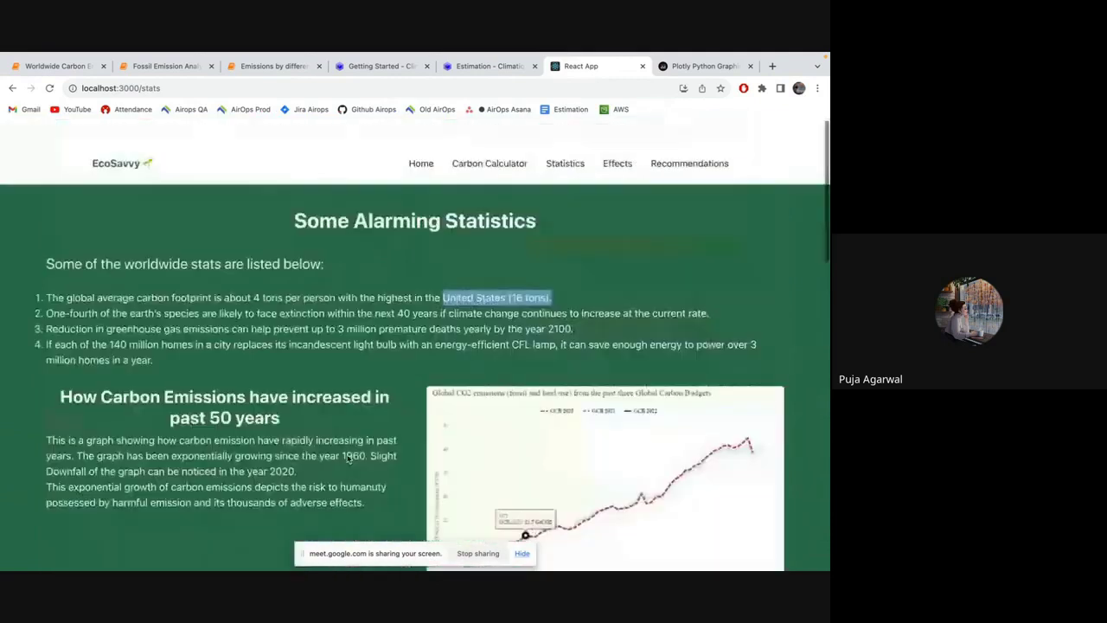
View the Effects page on the carbon footprint's impacts and move on to the Recommendations page.
click(615, 142)
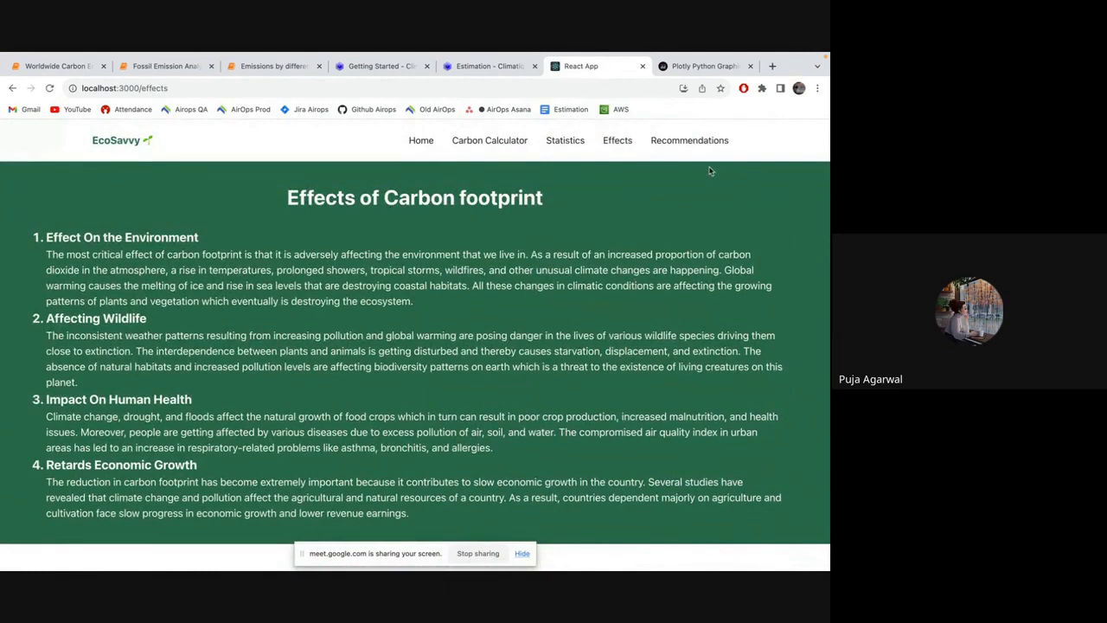
click(692, 143)
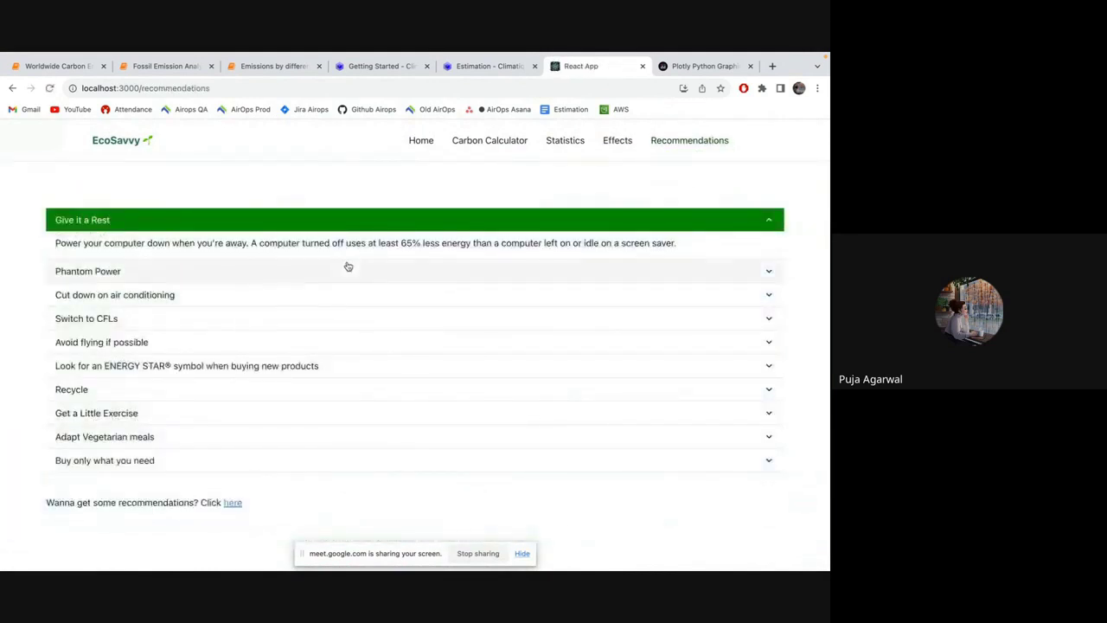
Expand the tips on vegetarian meals, the ENERGY STAR symbol and switching to CFLs, and follow the link for getting recommendations.
click(331, 443)
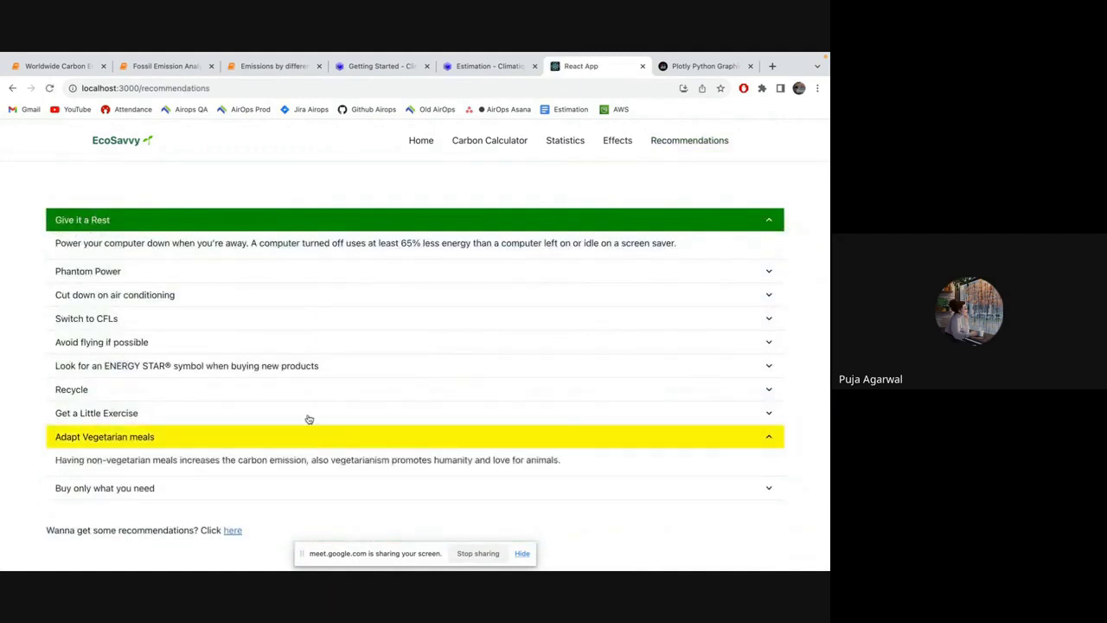
click(294, 370)
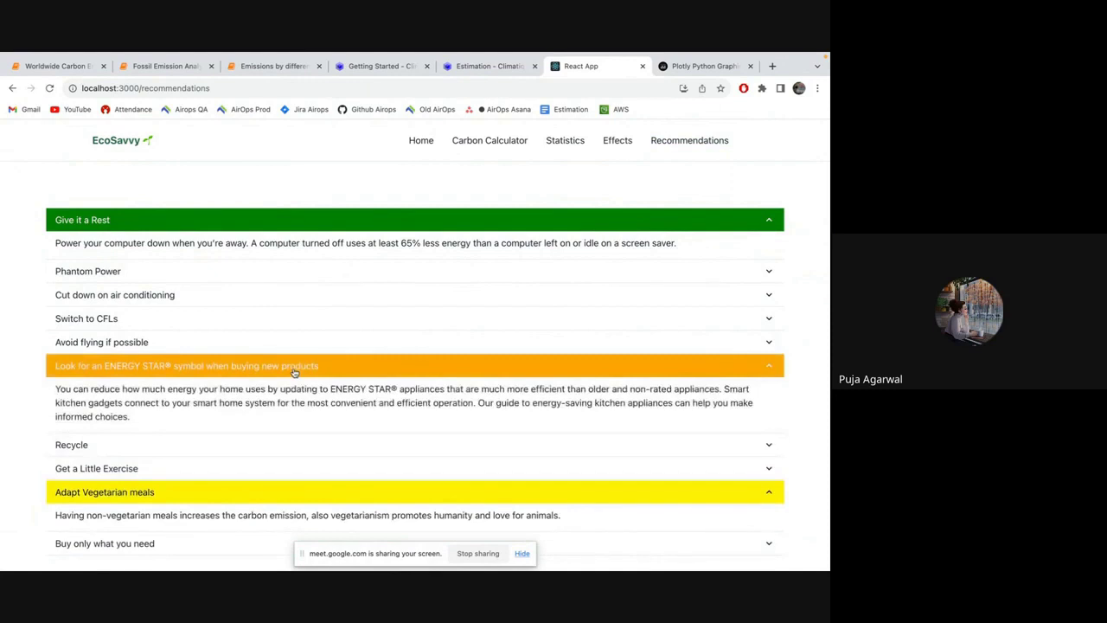
click(276, 326)
scroll(264, 411, down, 3)
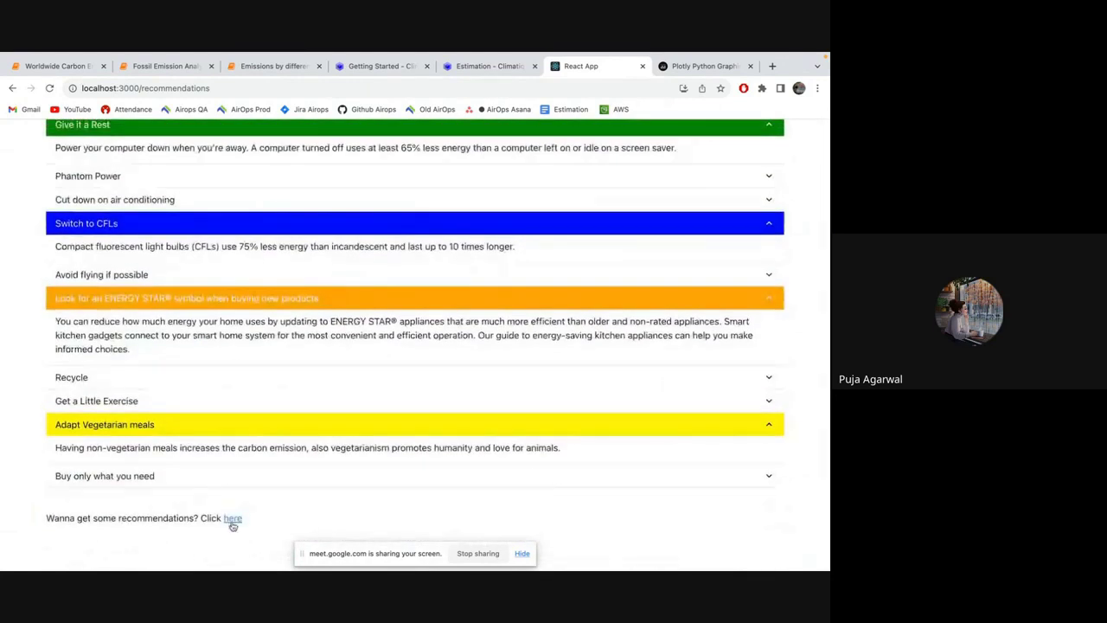
click(233, 518)
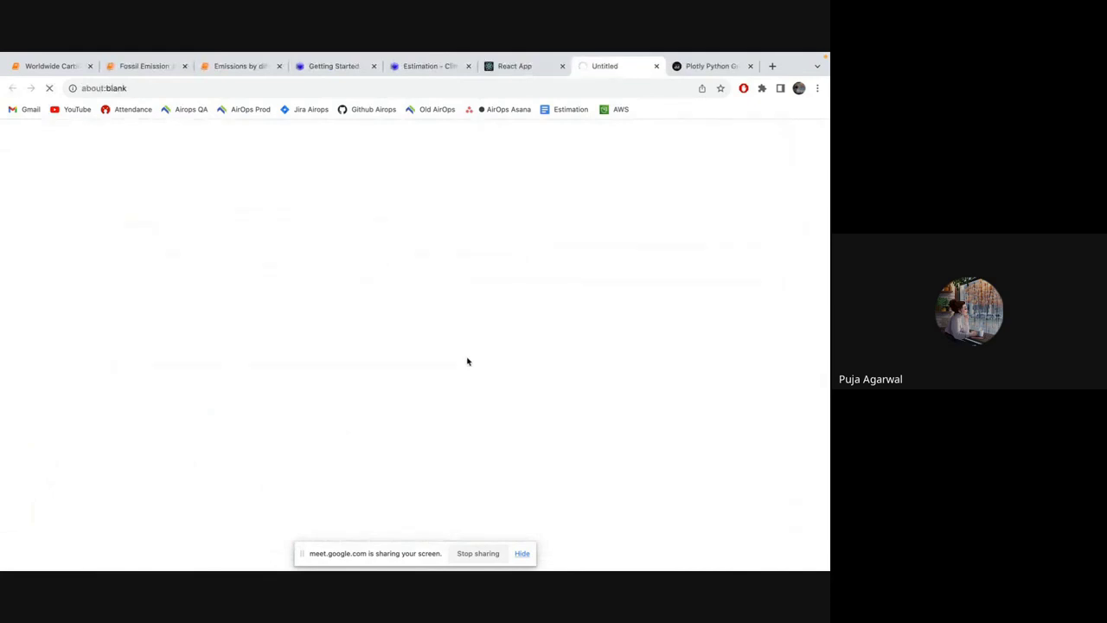